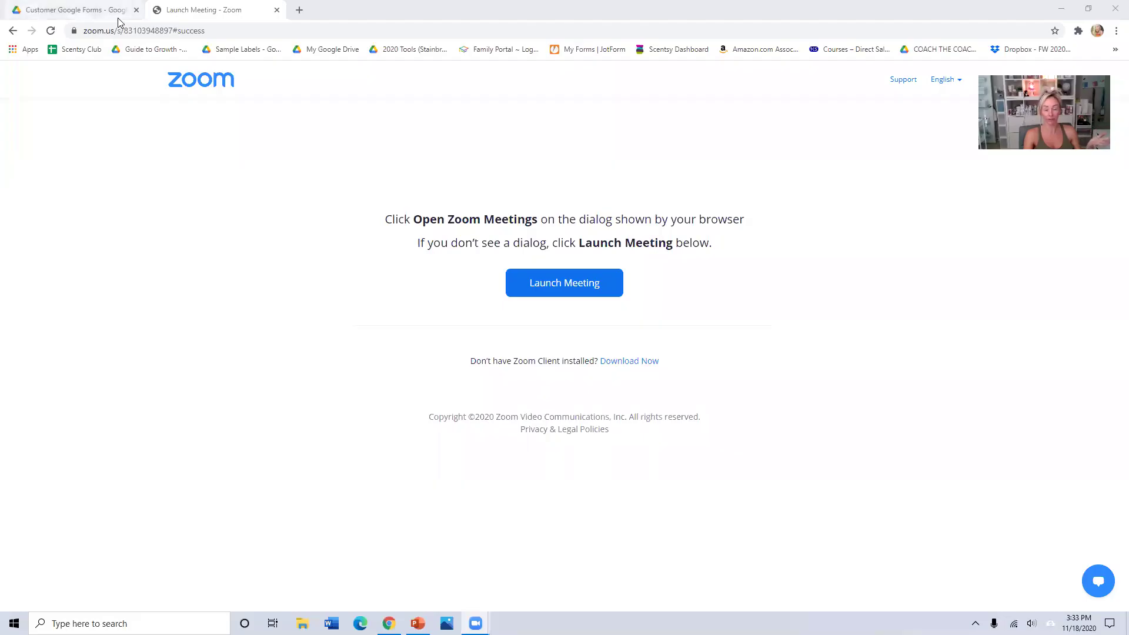
Return to the Customer Google Forms folder and scroll down through the Bring Back My Buddy Preorder questions.
click(88, 8)
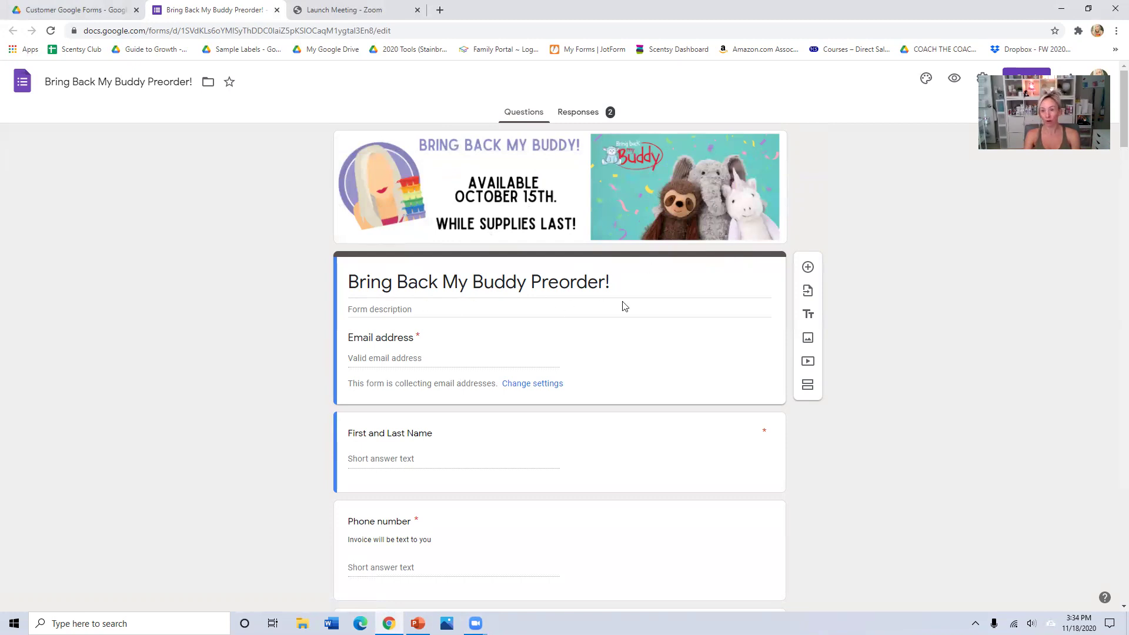
scroll(595, 380, down, 4)
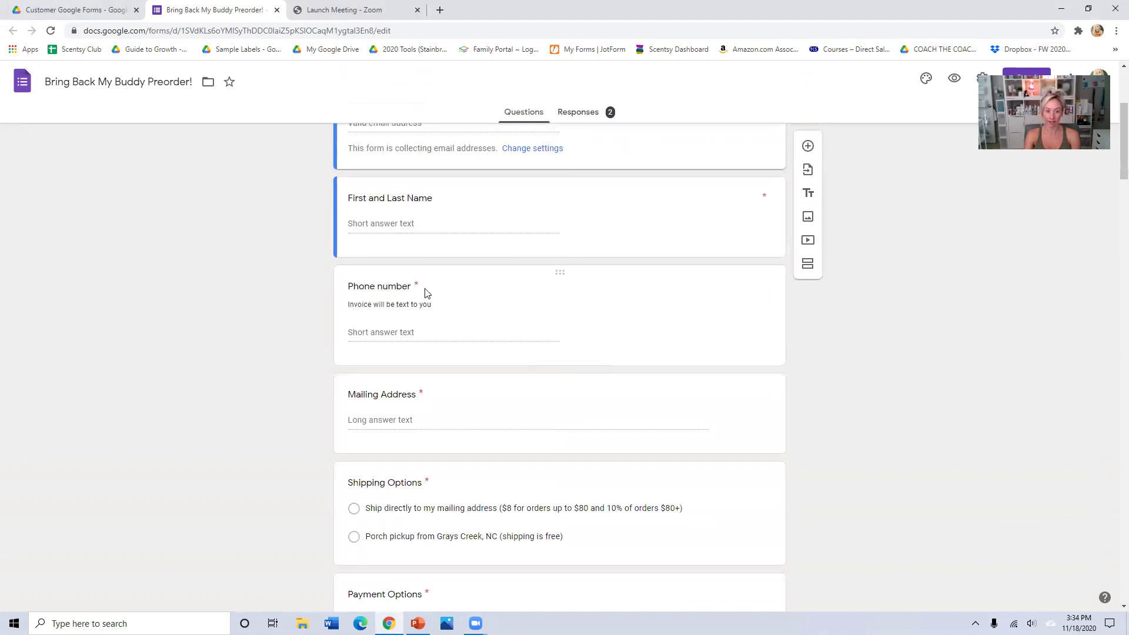
scroll(447, 423, down, 2)
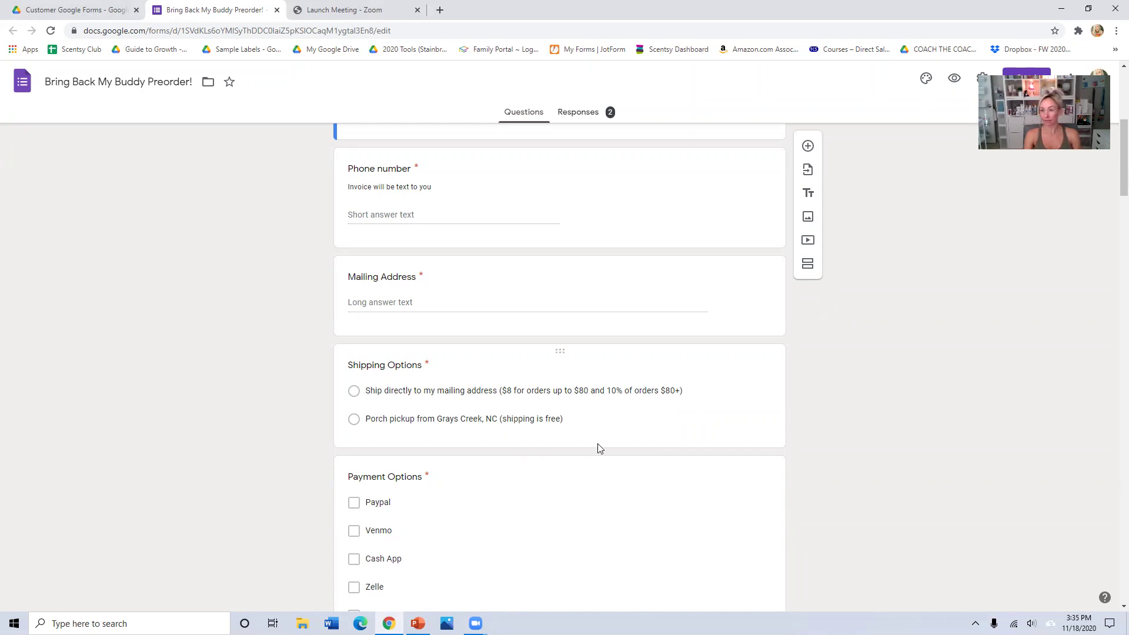
click(430, 368)
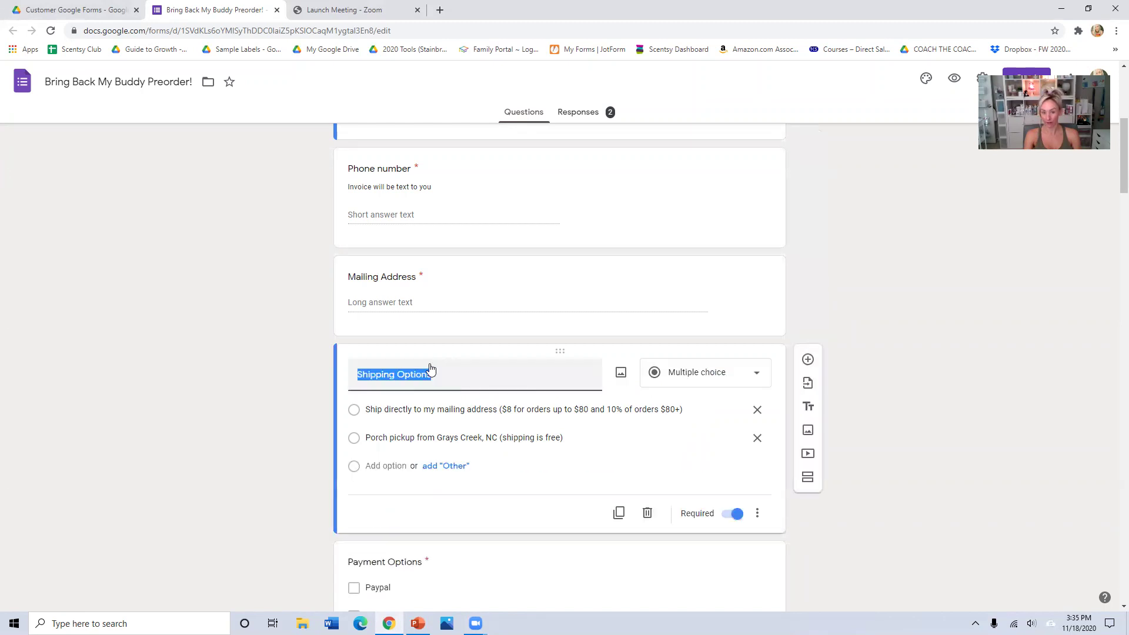
click(863, 557)
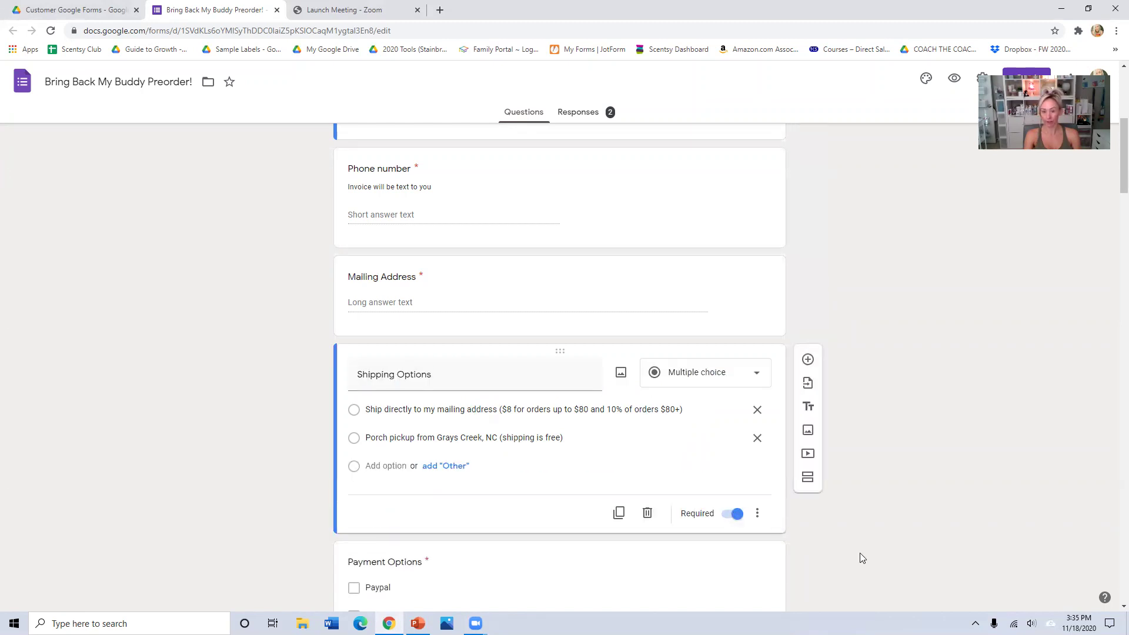
scroll(871, 552, down, 3)
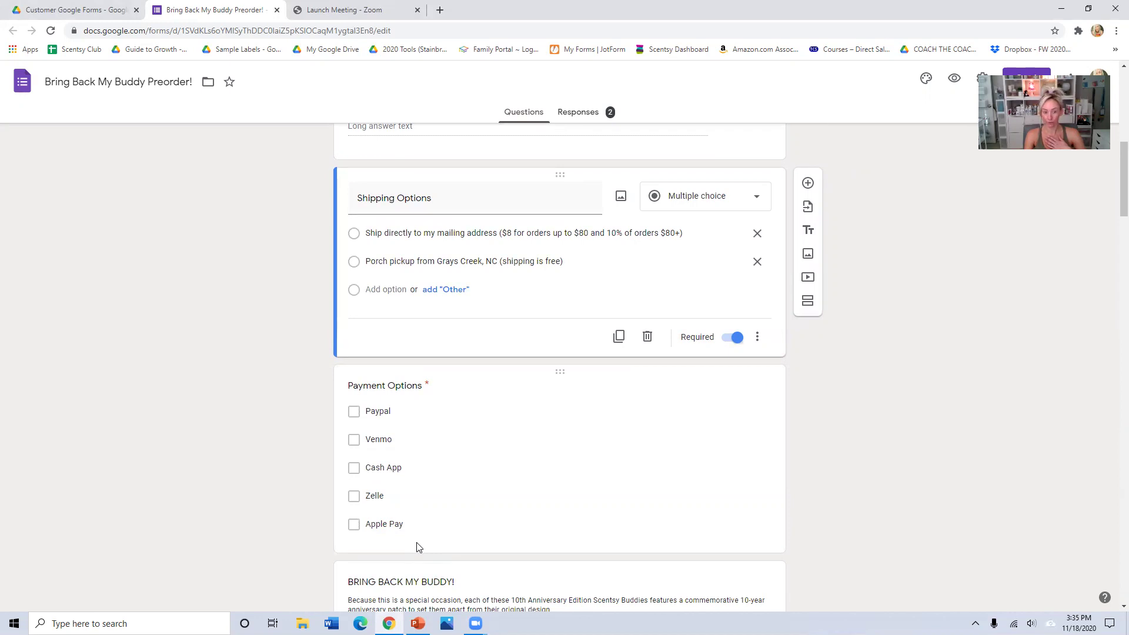
scroll(416, 544, down, 4)
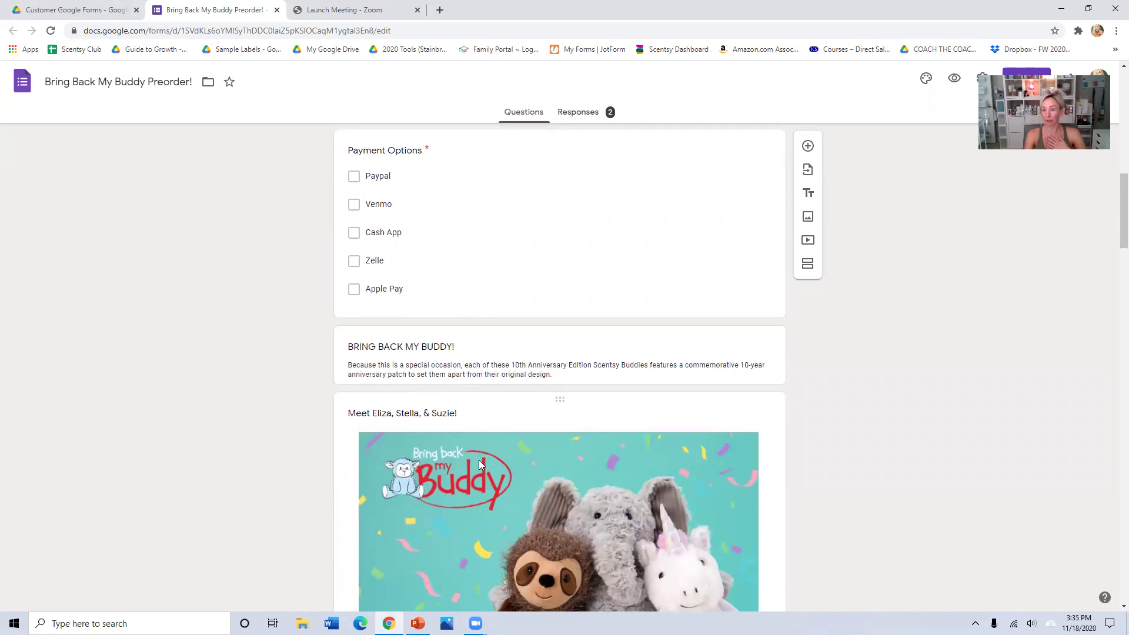
scroll(625, 359, down, 5)
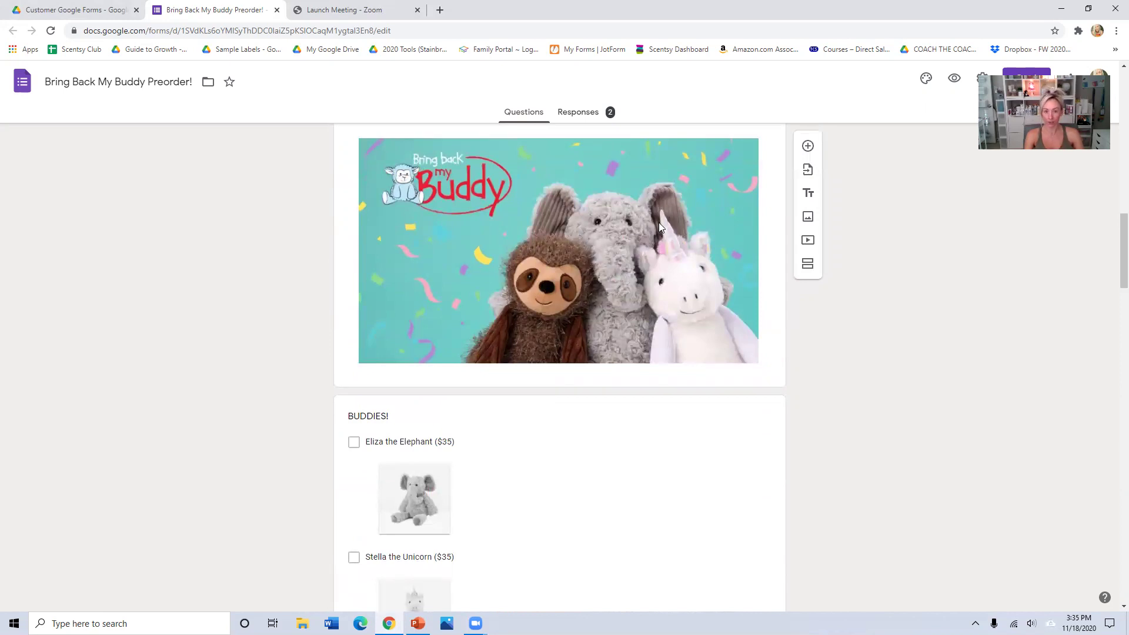
scroll(541, 406, down, 4)
click(546, 406)
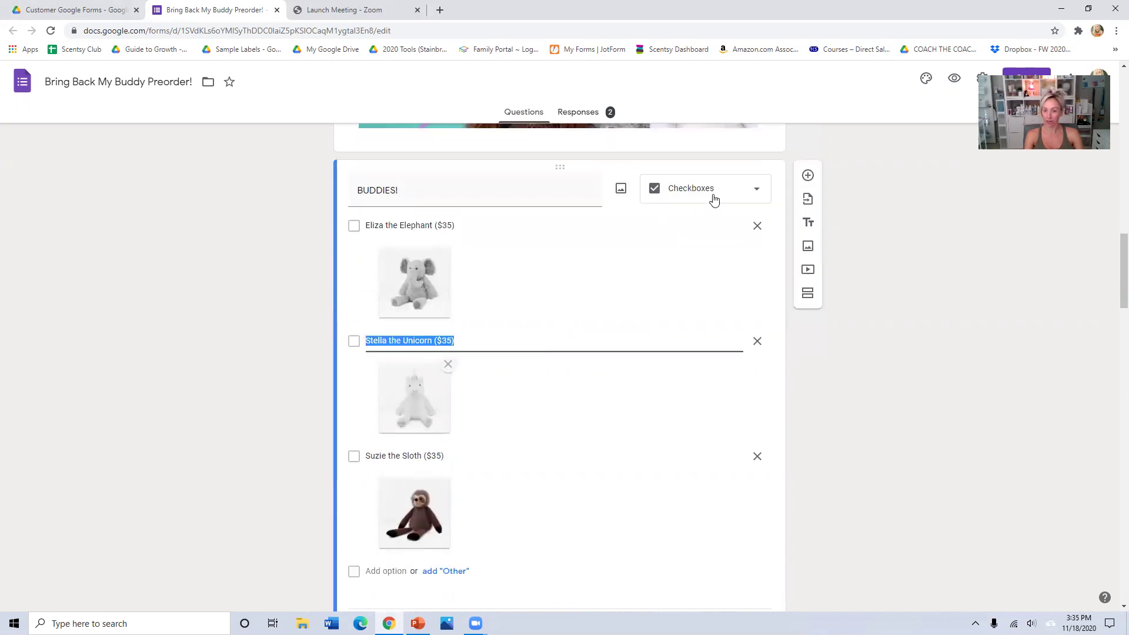
scroll(647, 359, down, 4)
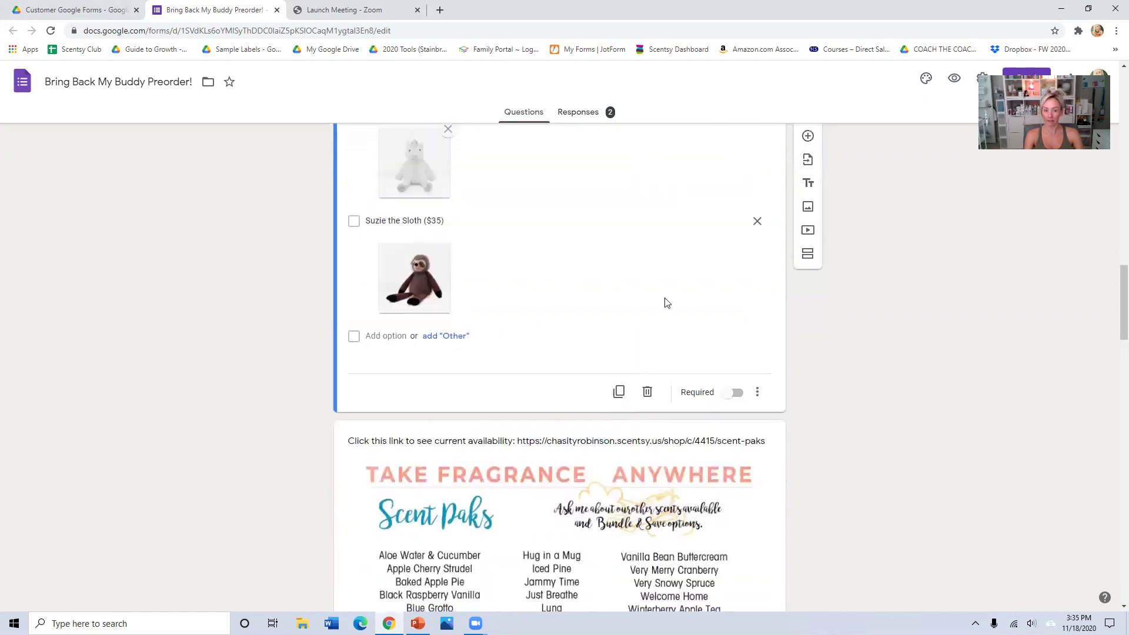
scroll(736, 393, up, 9)
scroll(734, 401, up, 10)
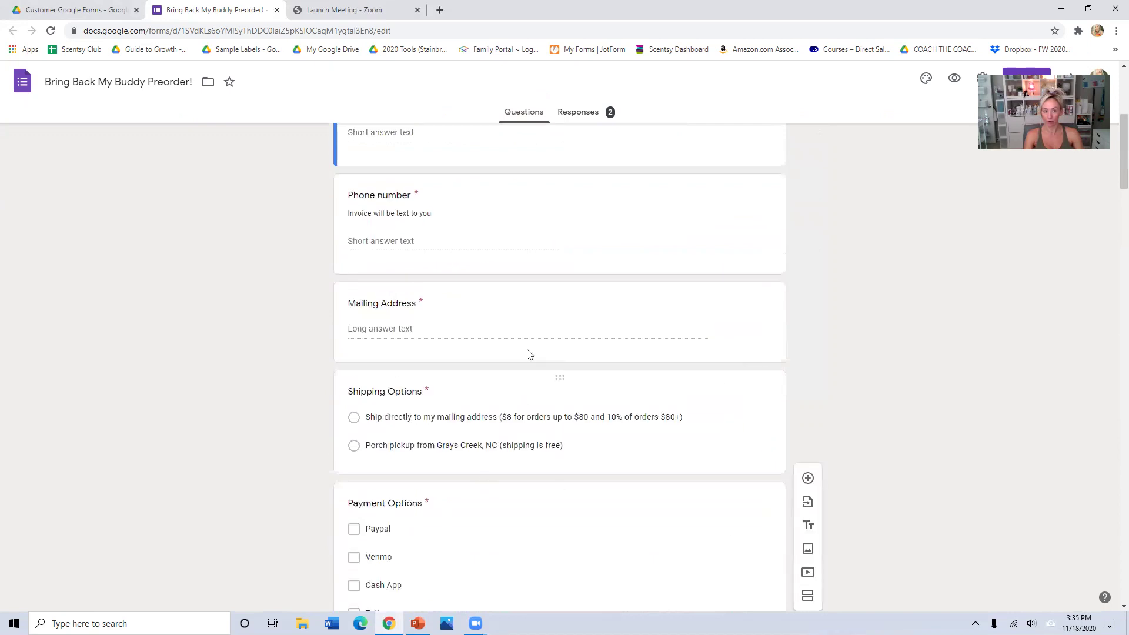
scroll(460, 519, down, 13)
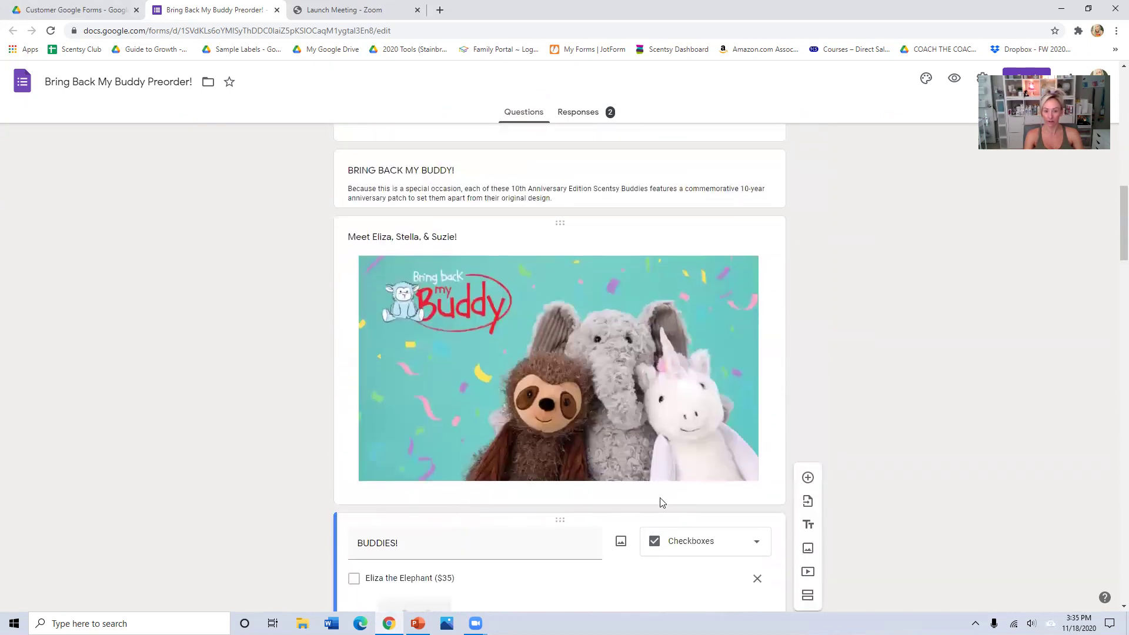
click(677, 518)
scroll(588, 447, down, 1)
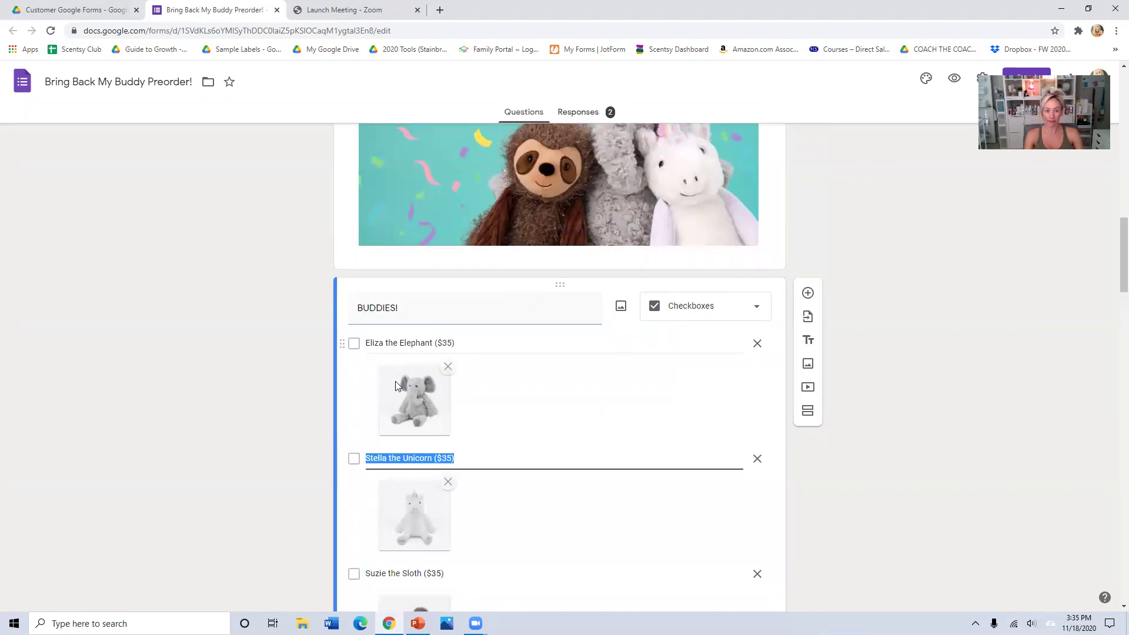
scroll(410, 541, down, 1)
scroll(410, 541, down, 10)
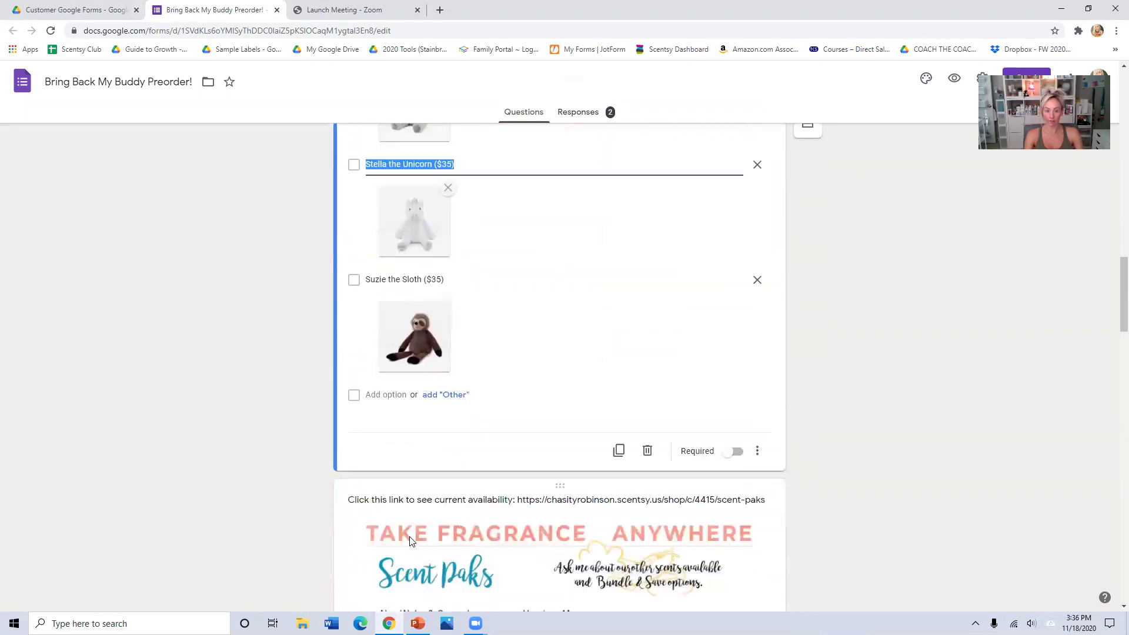
scroll(404, 557, up, 2)
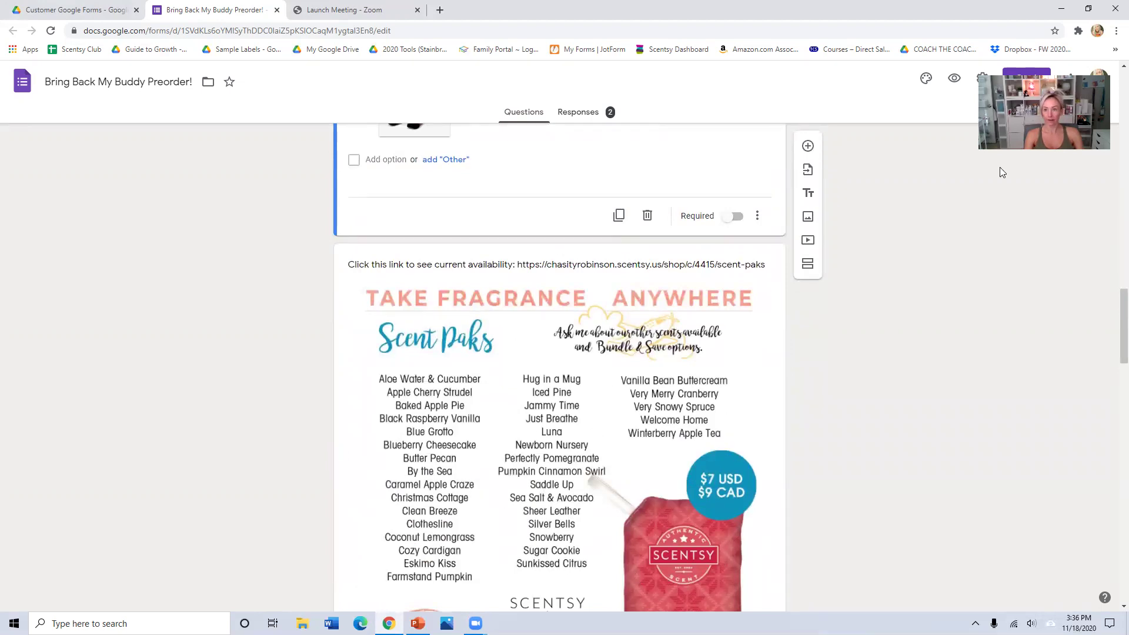
Turn Accepting responses back on for the Buddy preorder form and close the outdated closed-form preview.
click(955, 78)
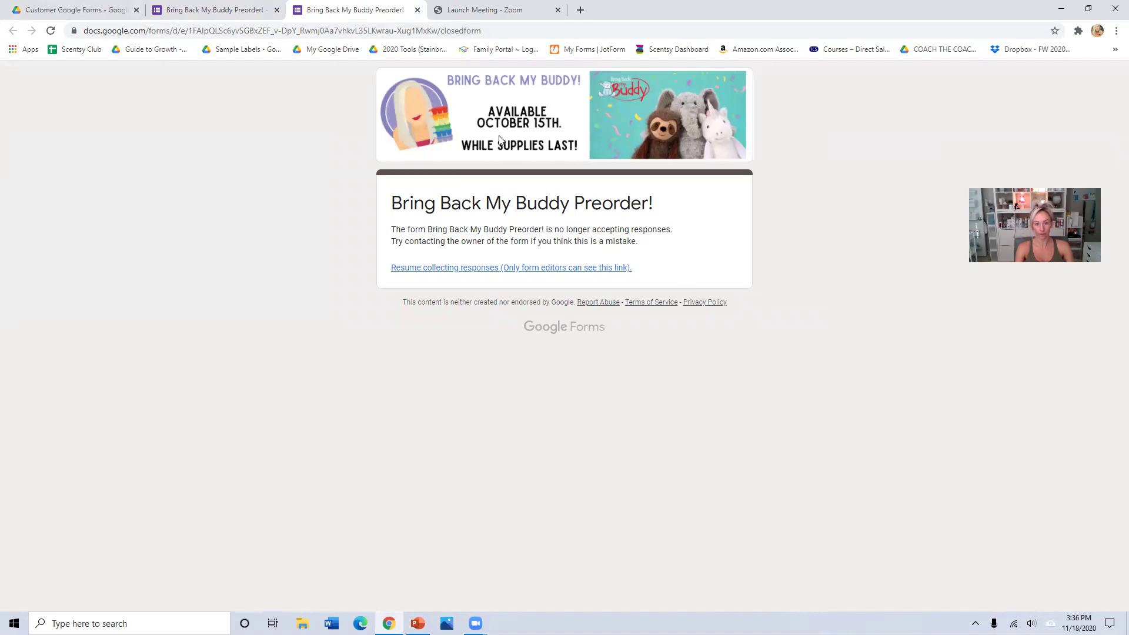
click(203, 5)
click(594, 116)
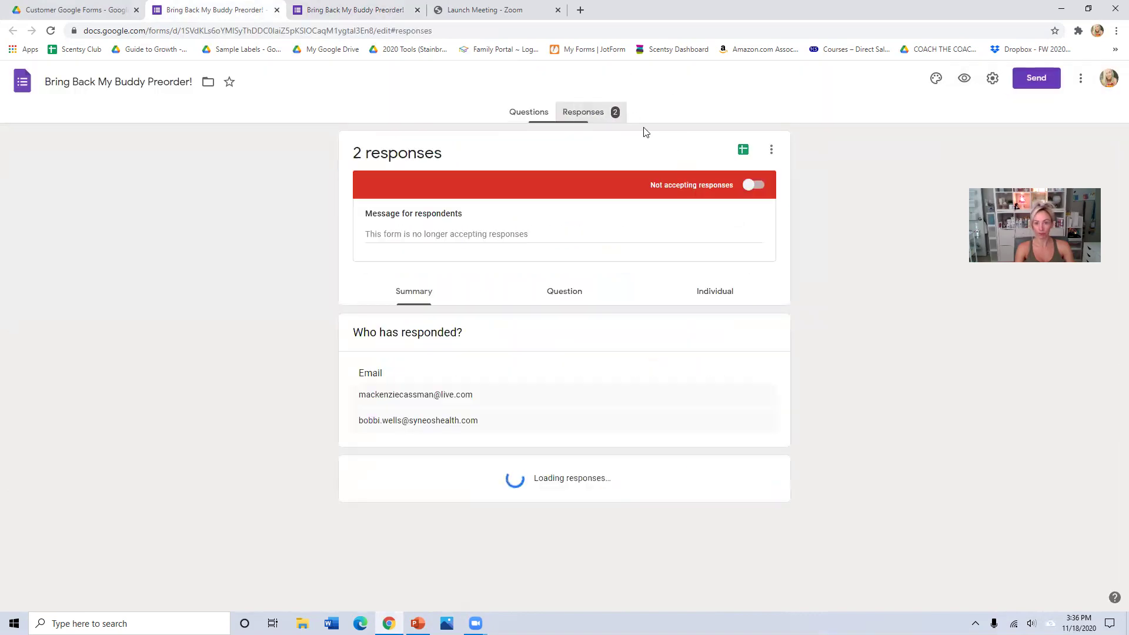
click(746, 185)
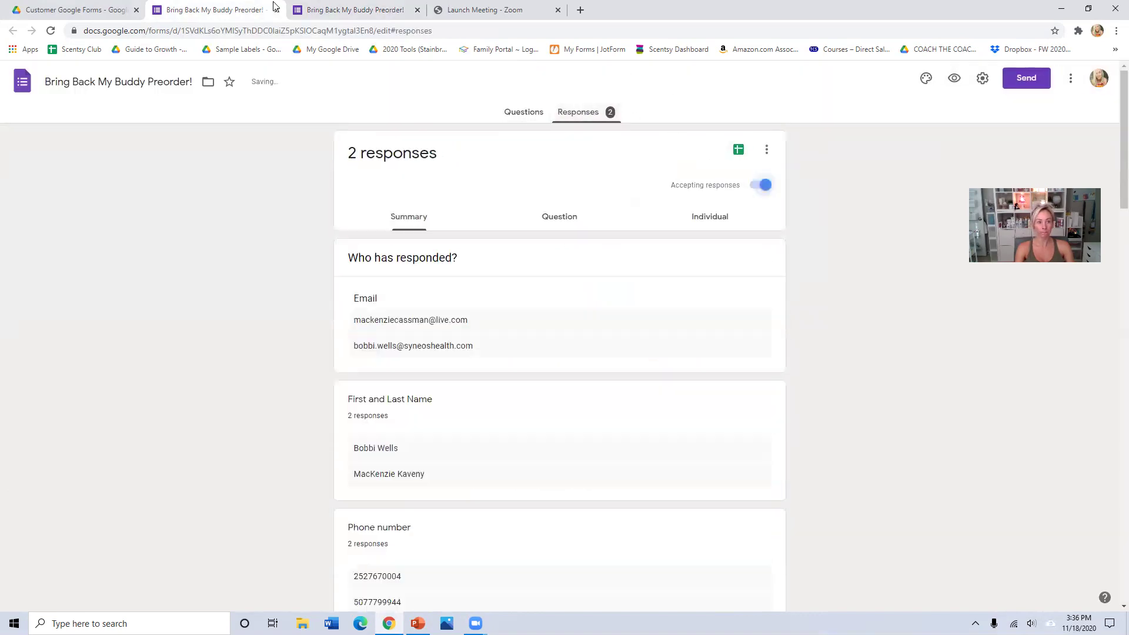
click(339, 11)
click(418, 10)
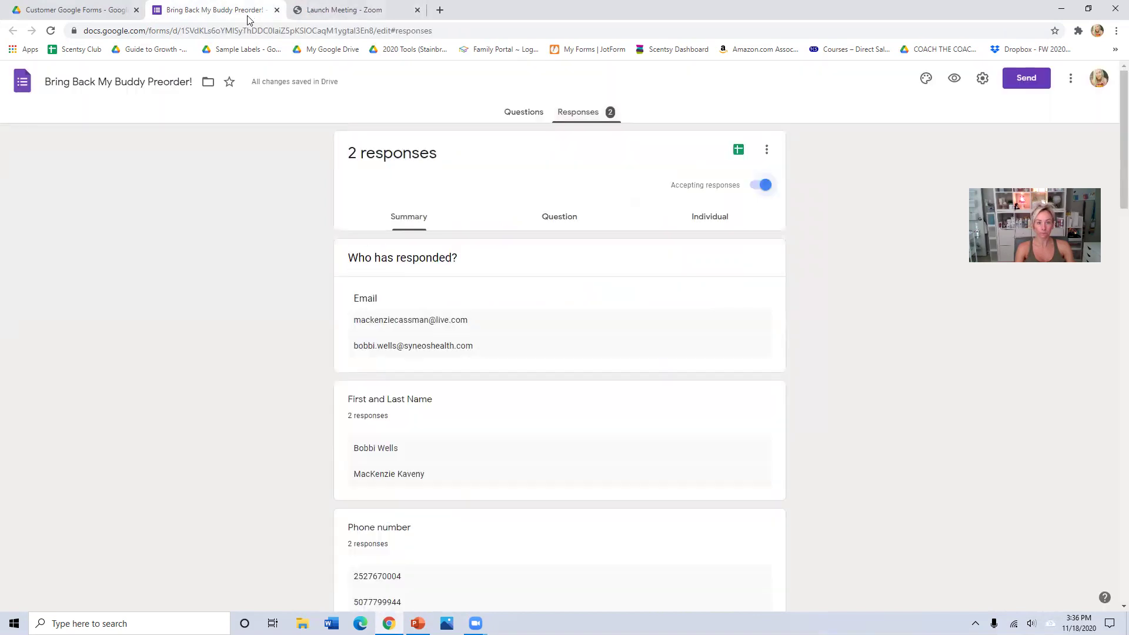
click(954, 79)
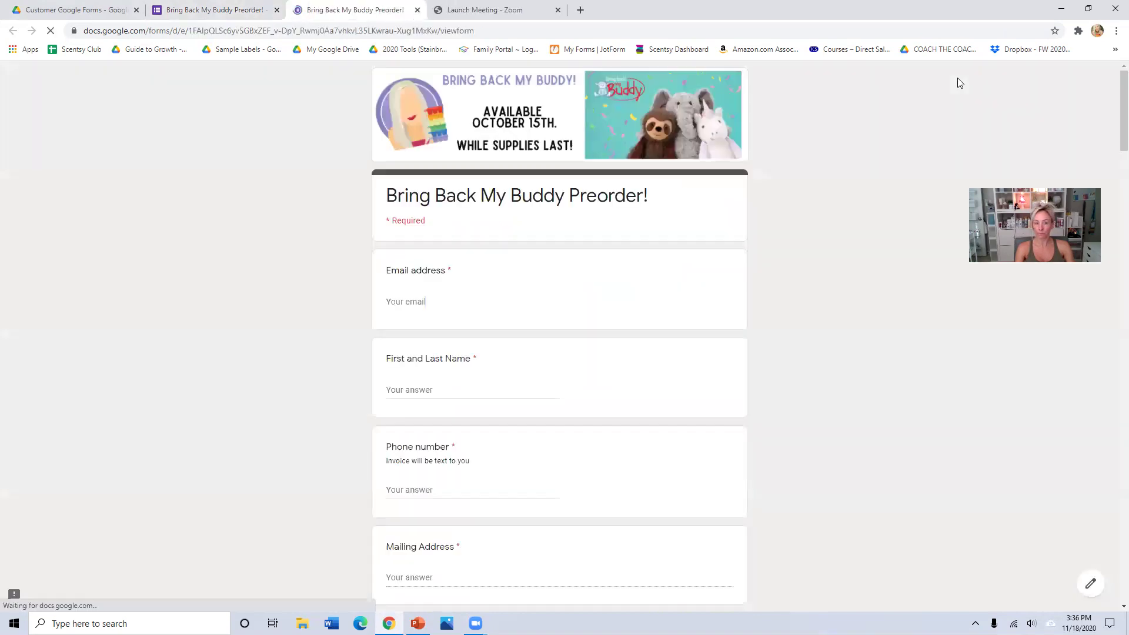
scroll(496, 282, down, 15)
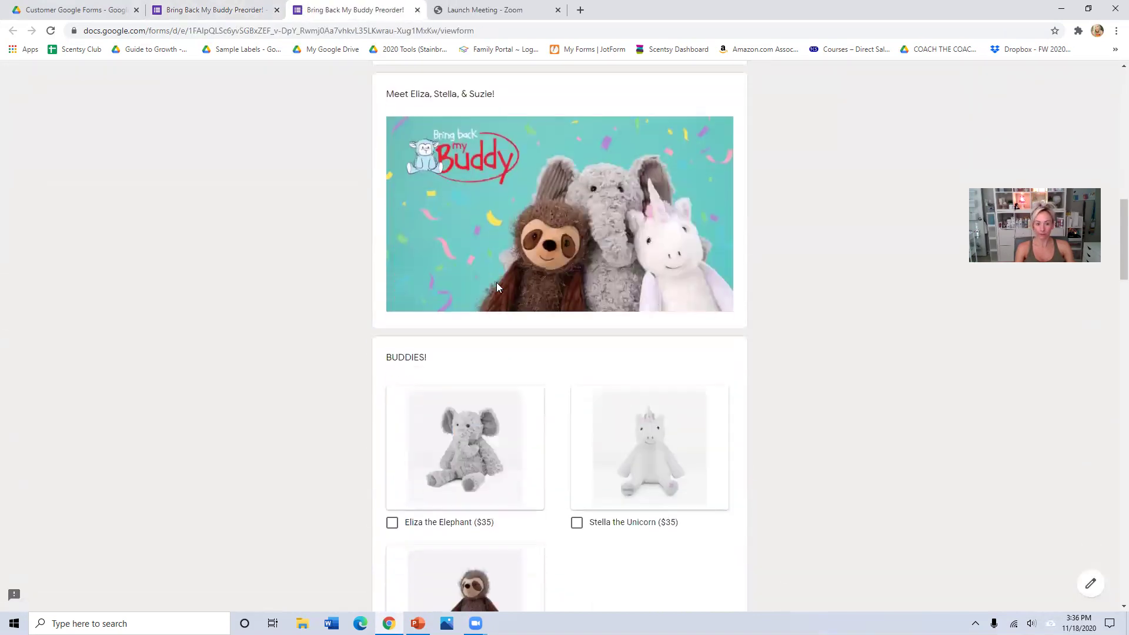
scroll(496, 287, down, 5)
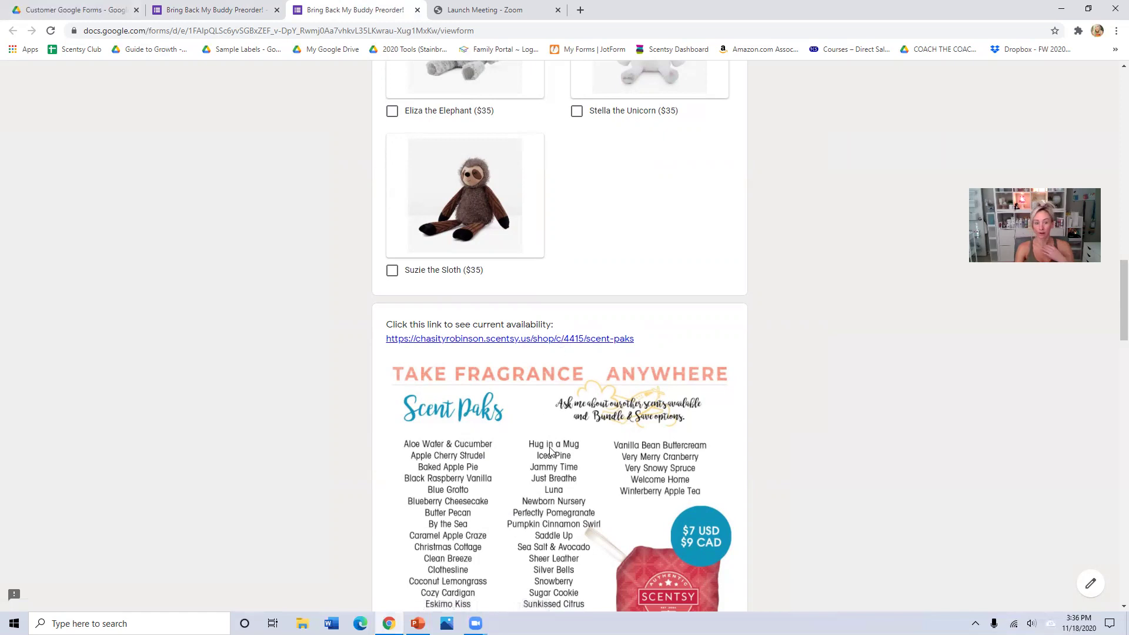
scroll(551, 449, down, 2)
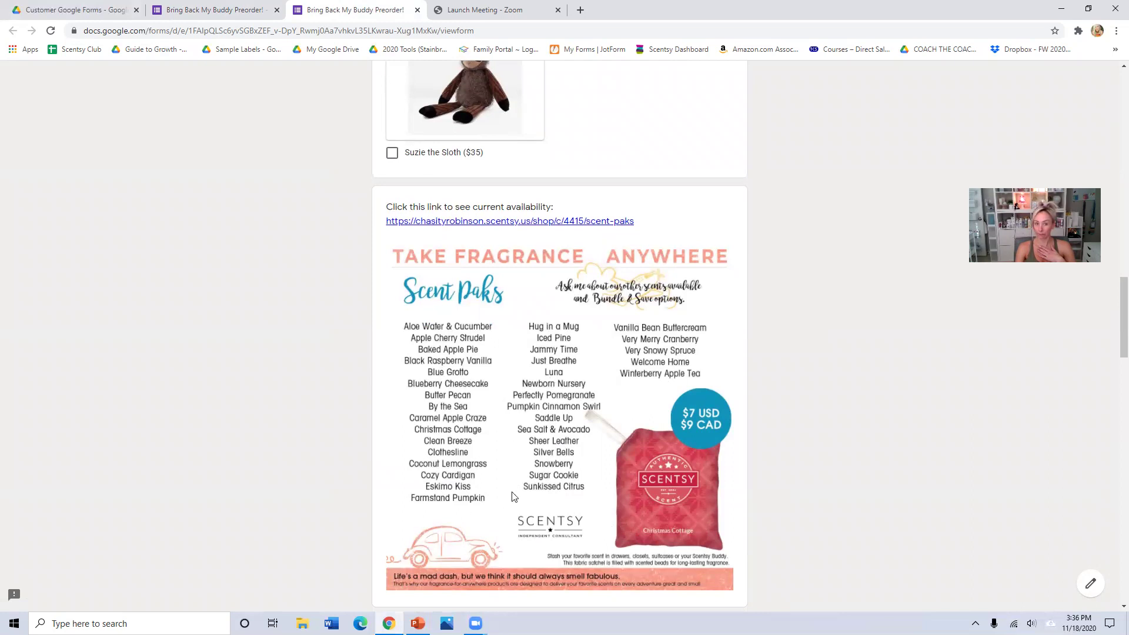
scroll(512, 497, down, 8)
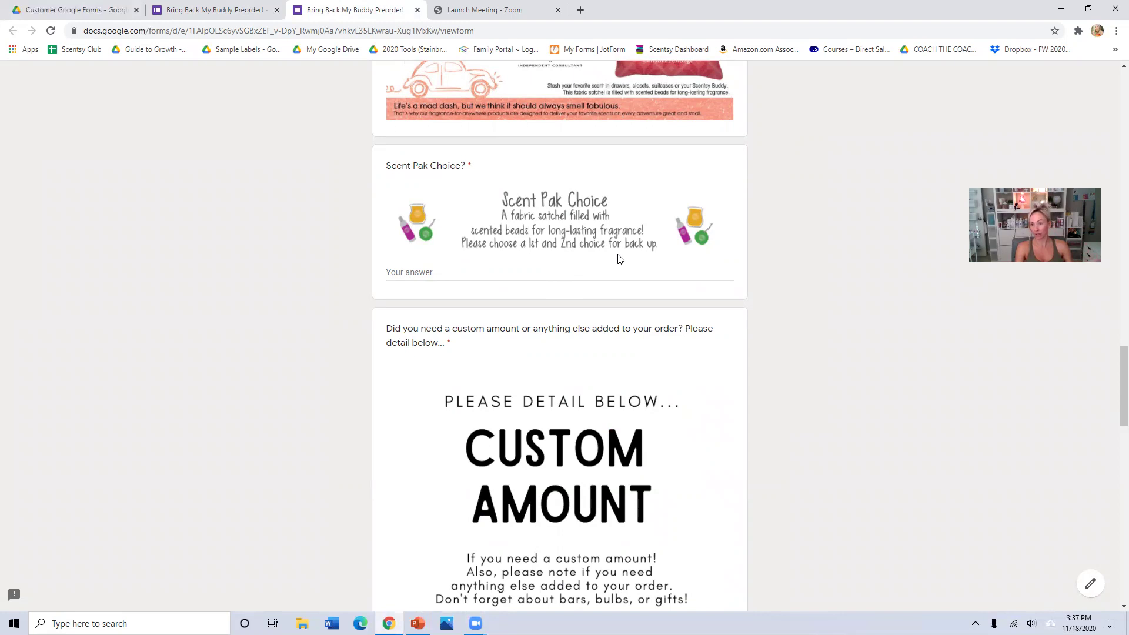
scroll(595, 353, down, 5)
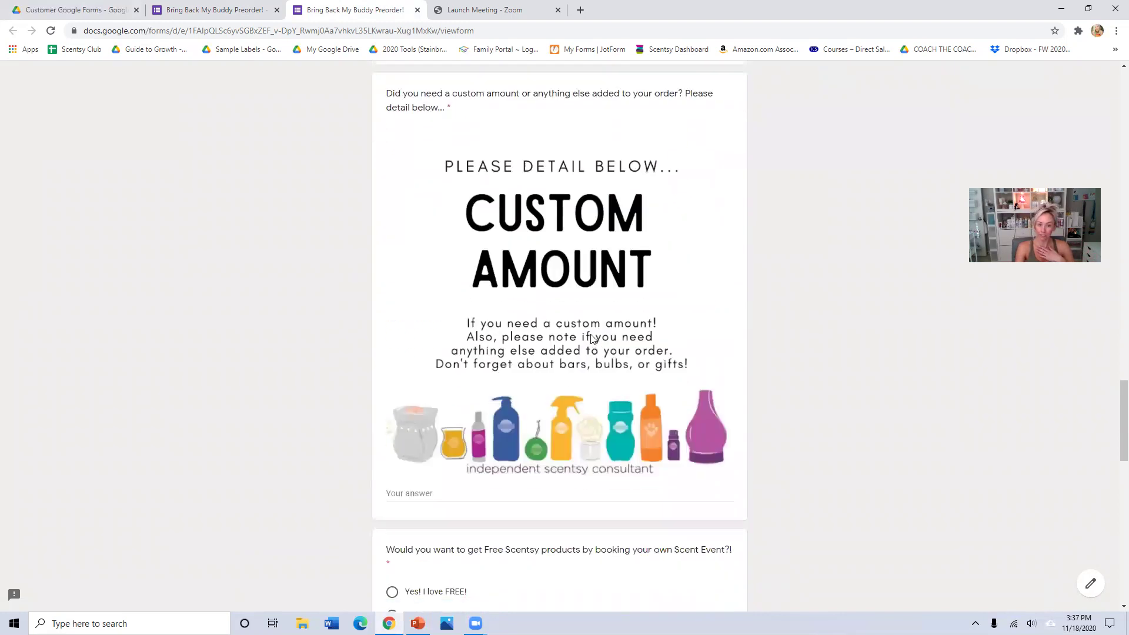
scroll(651, 320, up, 2)
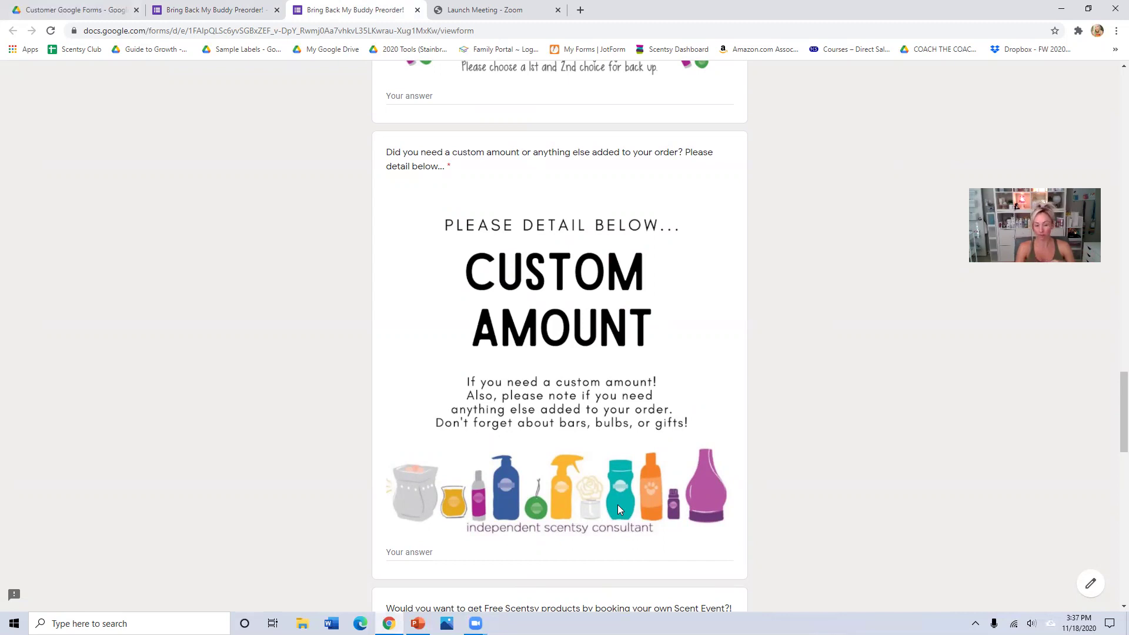
scroll(517, 545, down, 7)
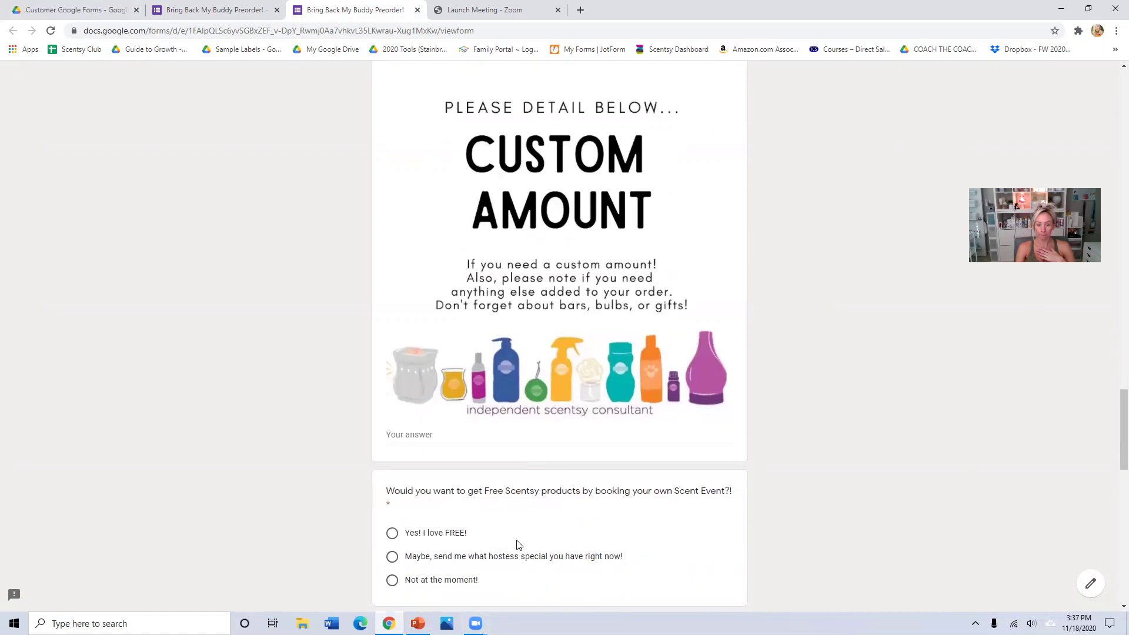
scroll(498, 355, up, 1)
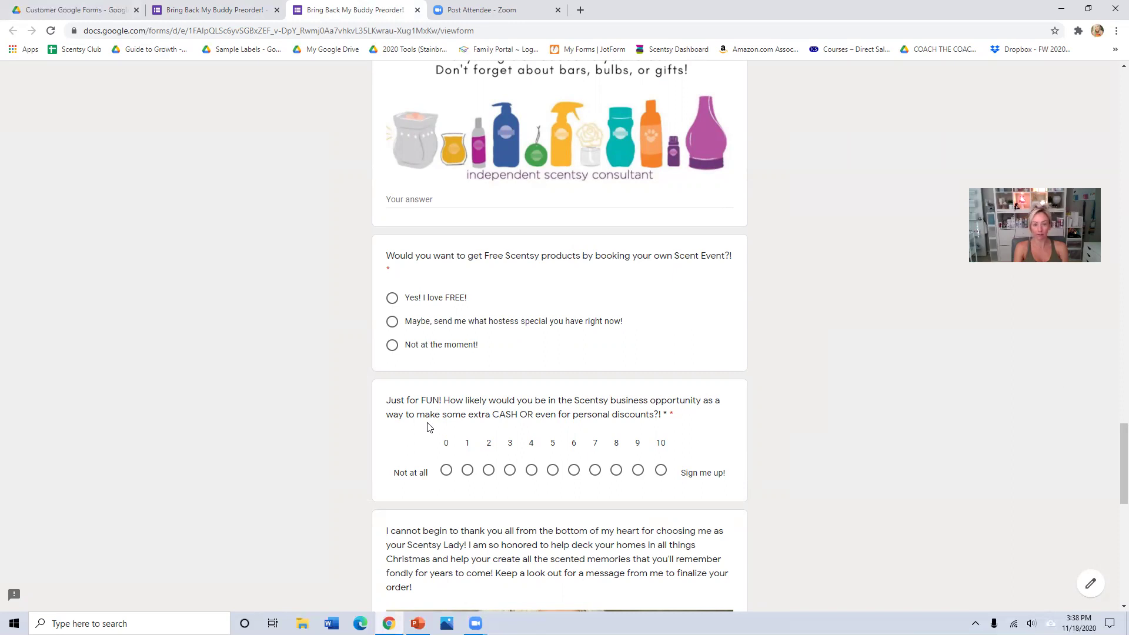
click(171, 9)
scroll(464, 412, down, 13)
scroll(465, 492, up, 13)
click(537, 113)
scroll(572, 341, down, 8)
scroll(572, 341, down, 15)
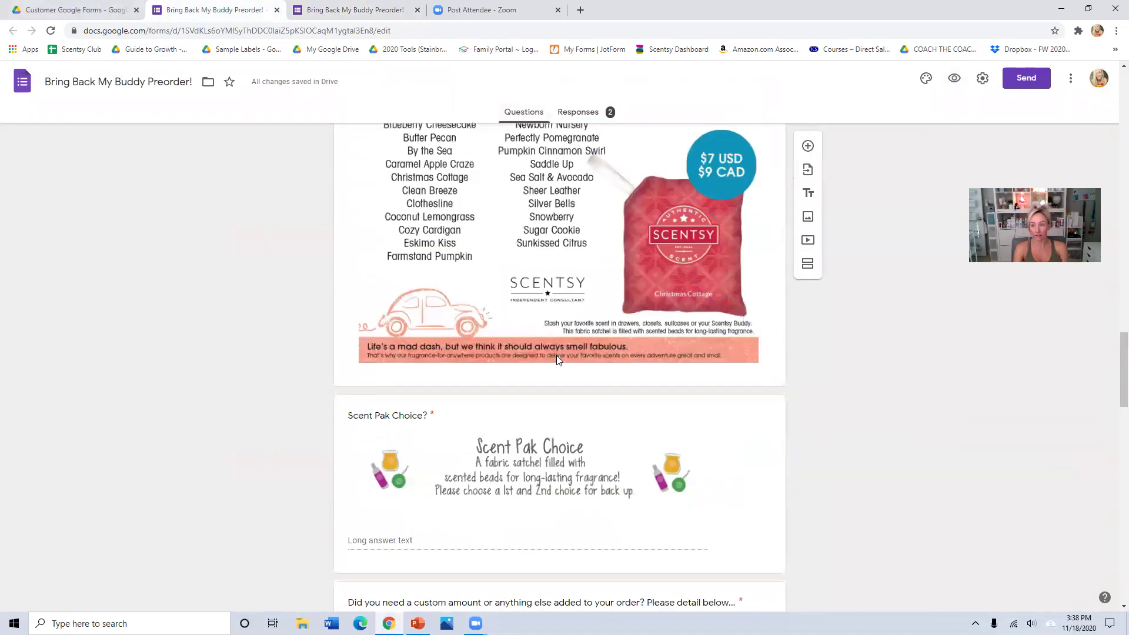
scroll(647, 446, down, 15)
scroll(647, 446, up, 5)
scroll(647, 446, up, 4)
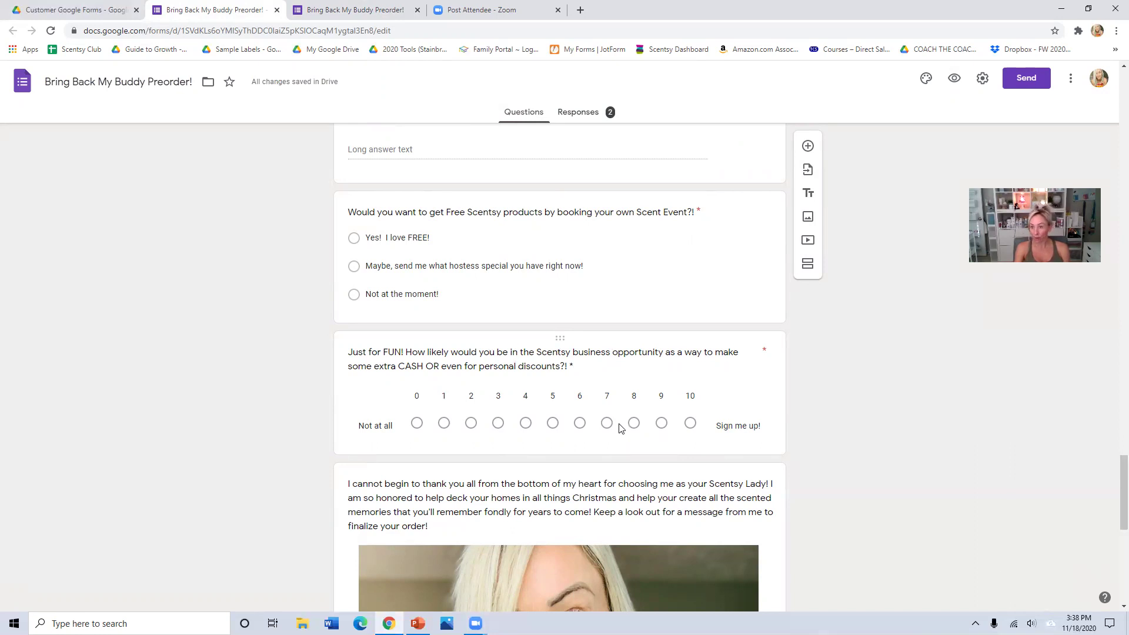
scroll(498, 526, down, 3)
scroll(500, 355, down, 6)
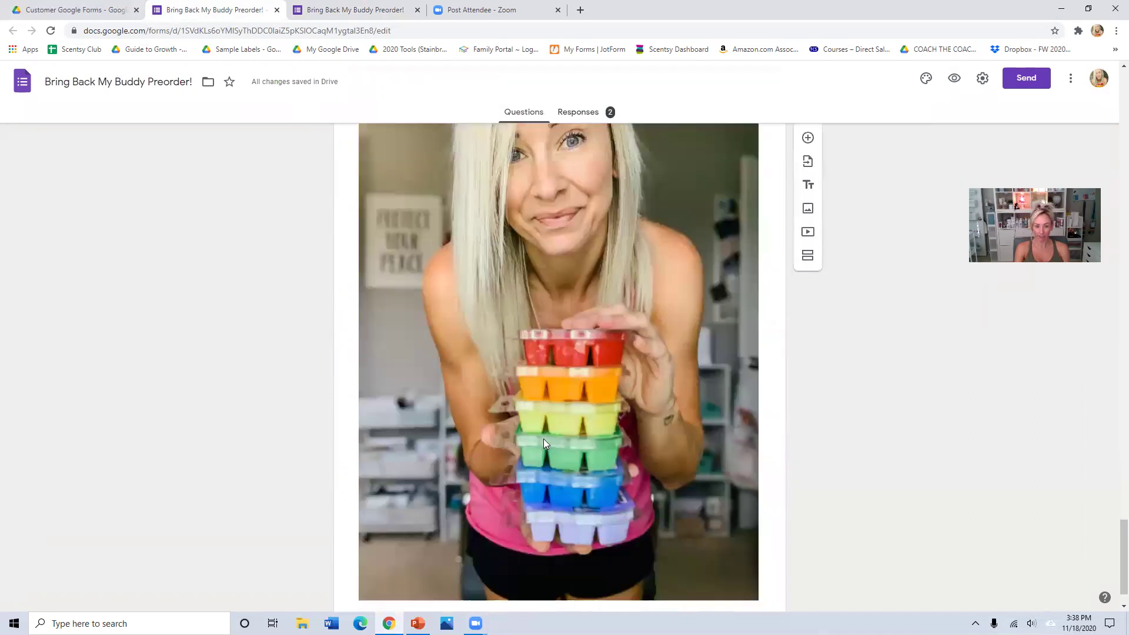
key(ctrl+Tab)
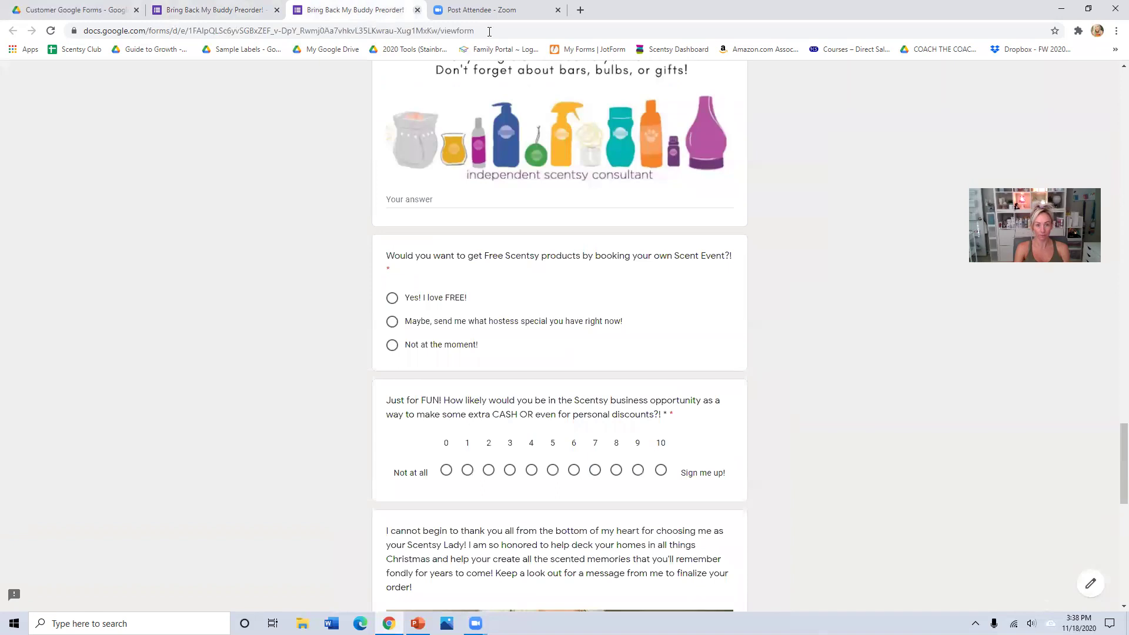
scroll(592, 370, down, 9)
scroll(589, 366, up, 6)
scroll(589, 366, down, 6)
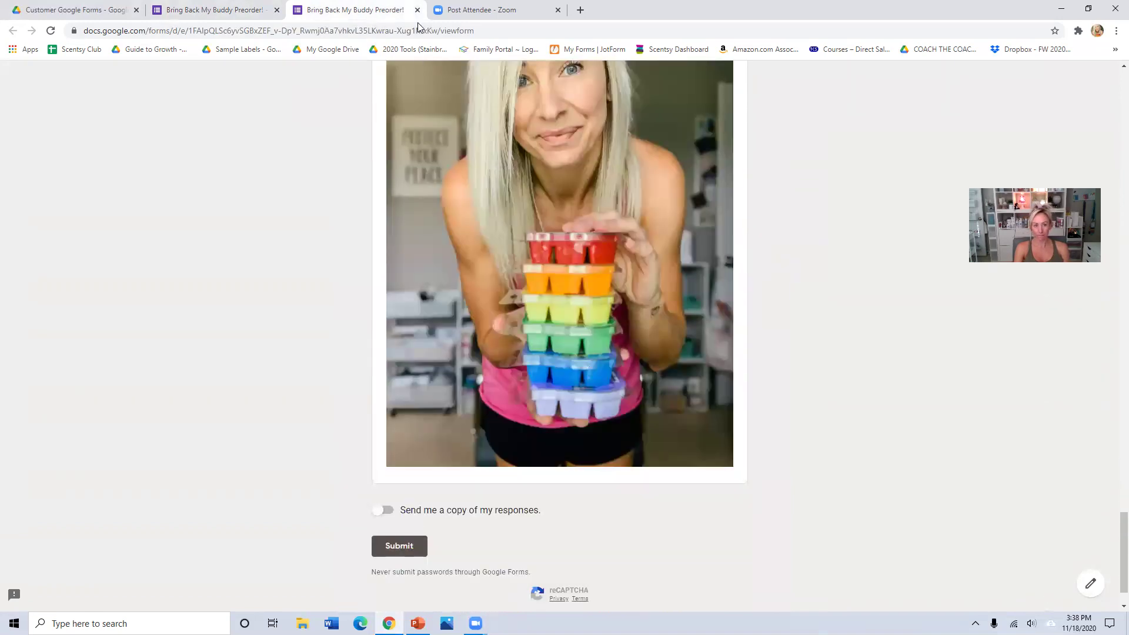
Switch off Accepting responses for the Bring Back My Buddy Preorder form.
key(ctrl+w)
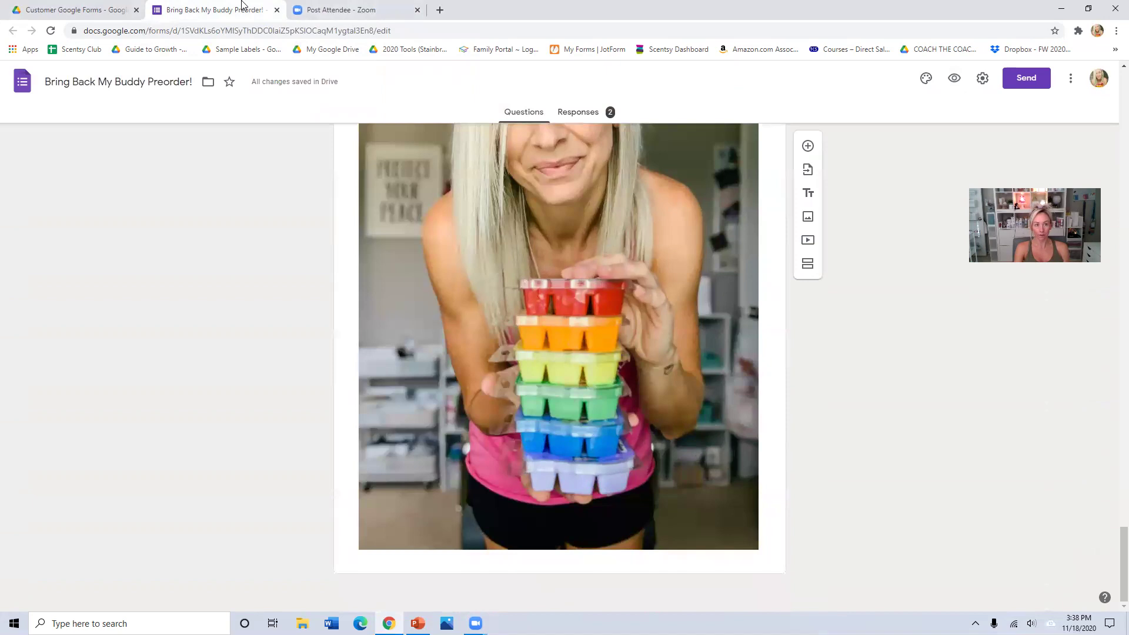
click(571, 109)
scroll(507, 300, down, 2)
scroll(510, 303, up, 1)
scroll(510, 303, up, 1)
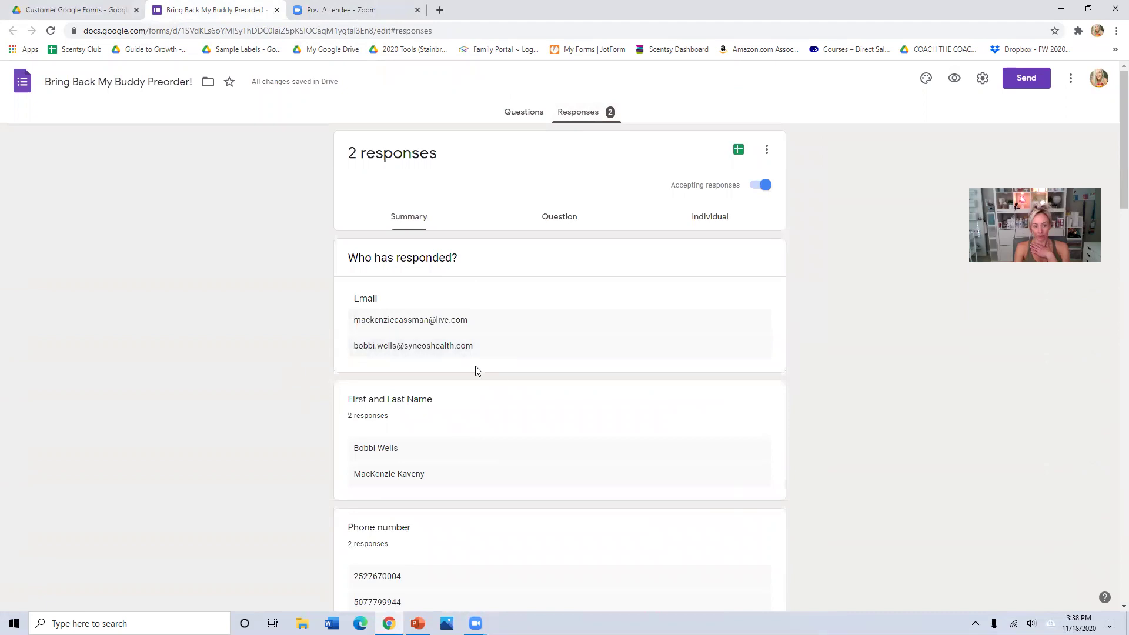
click(764, 186)
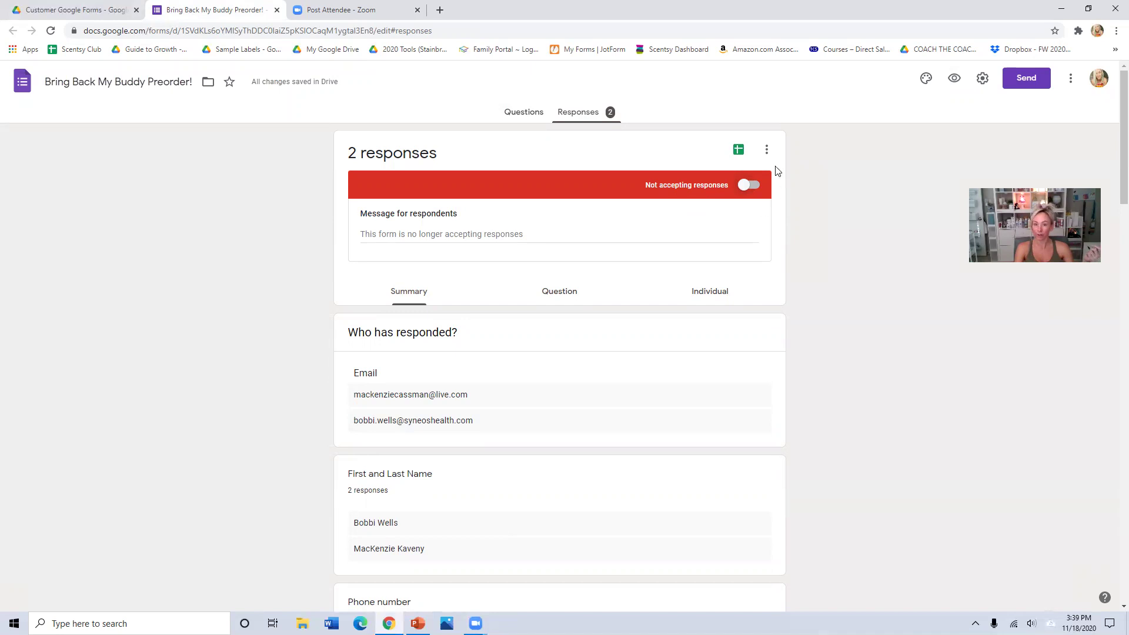
click(766, 150)
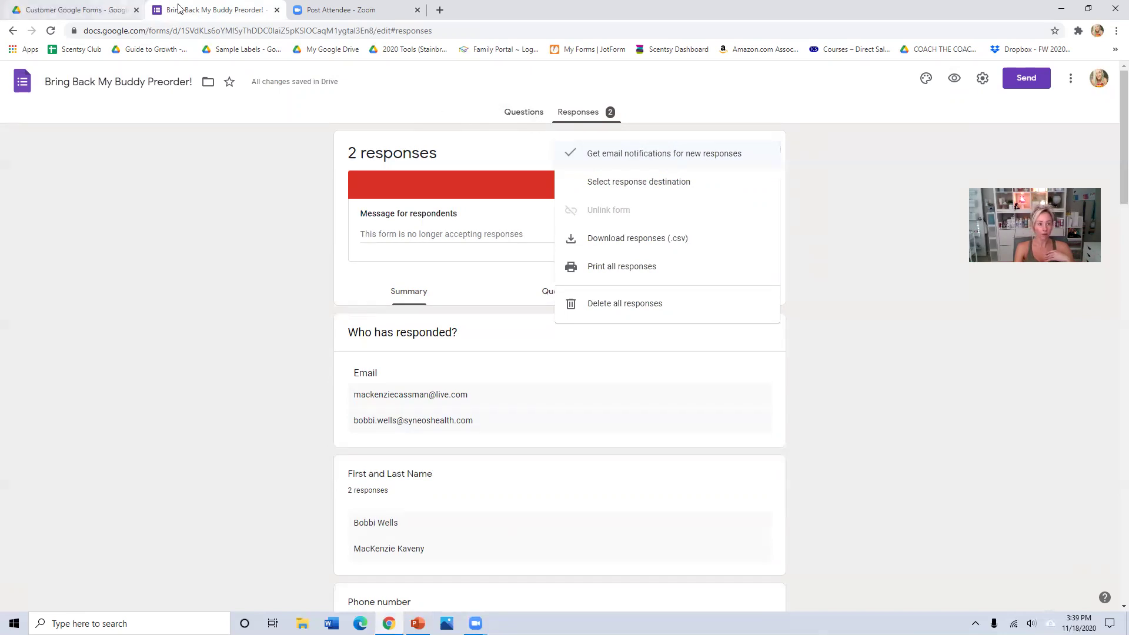
Close that form and open Holiday Collection Preorder from the Customer Google Forms folder.
click(277, 10)
click(49, 8)
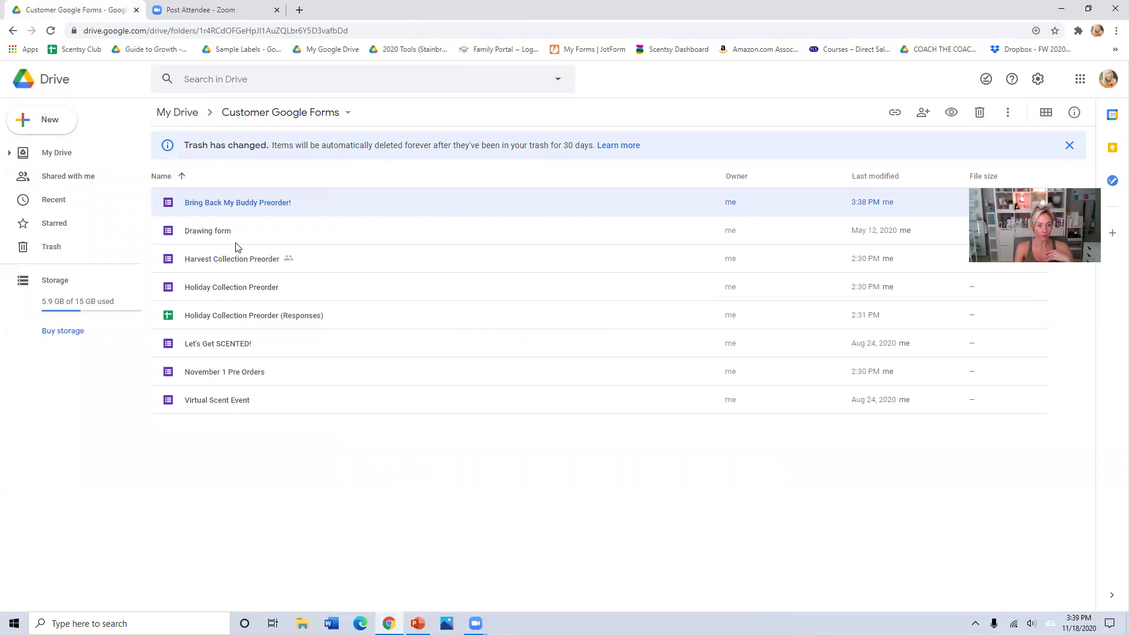
double_click(253, 289)
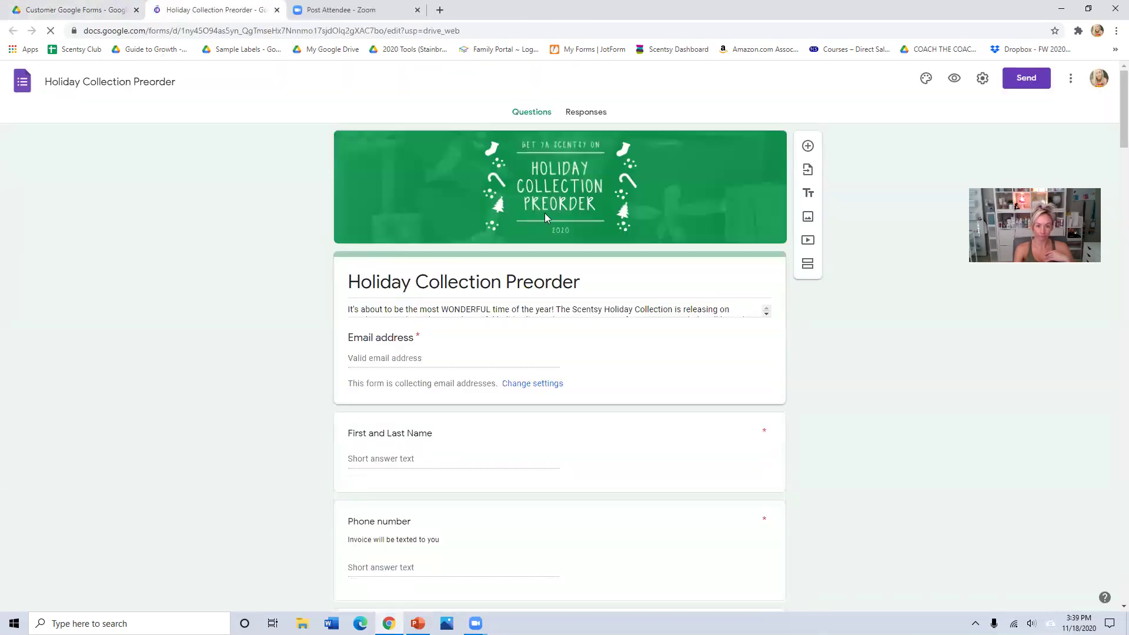
Scroll to the Let It Snow bar 3-pack question and select its 'I want more scents too!' option.
scroll(466, 298, down, 8)
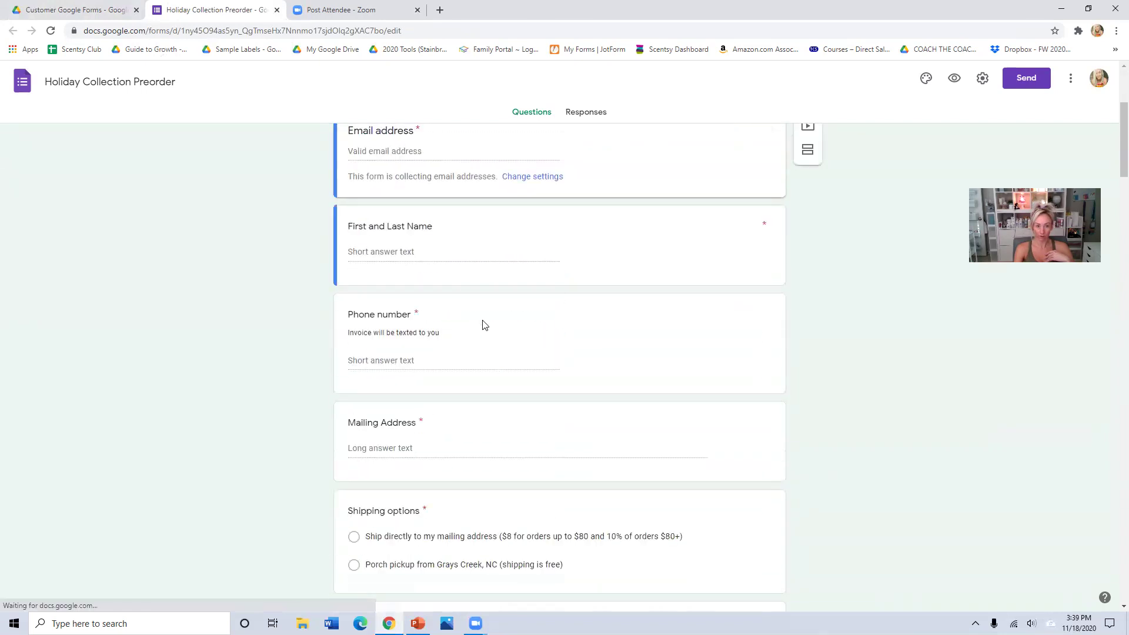
scroll(434, 265, down, 7)
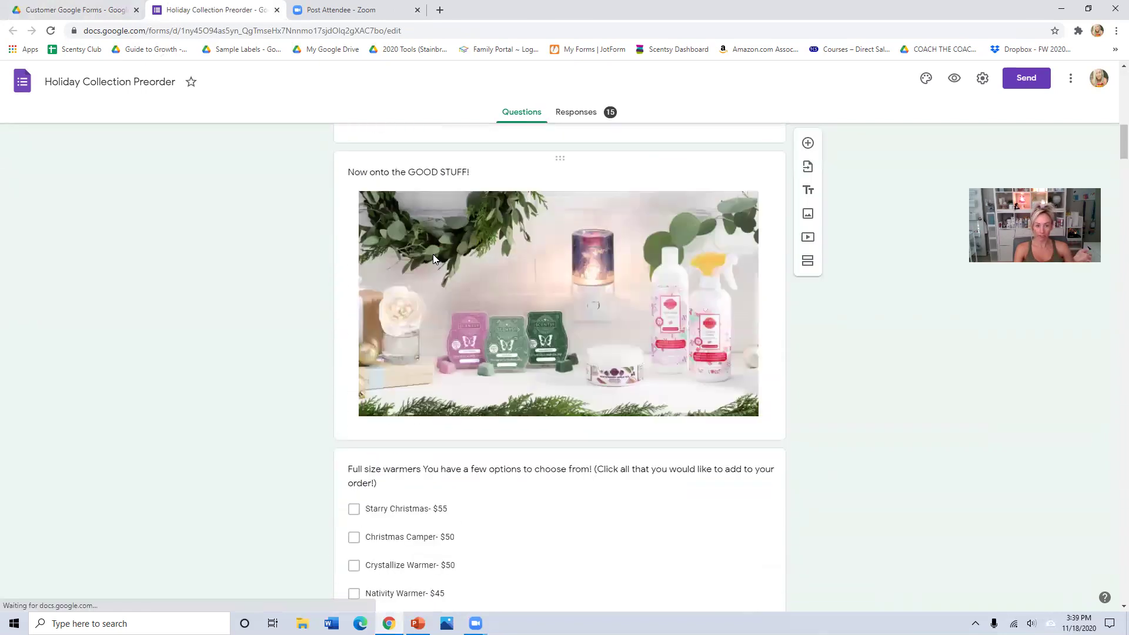
scroll(504, 258, down, 2)
scroll(534, 212, up, 2)
scroll(488, 297, down, 4)
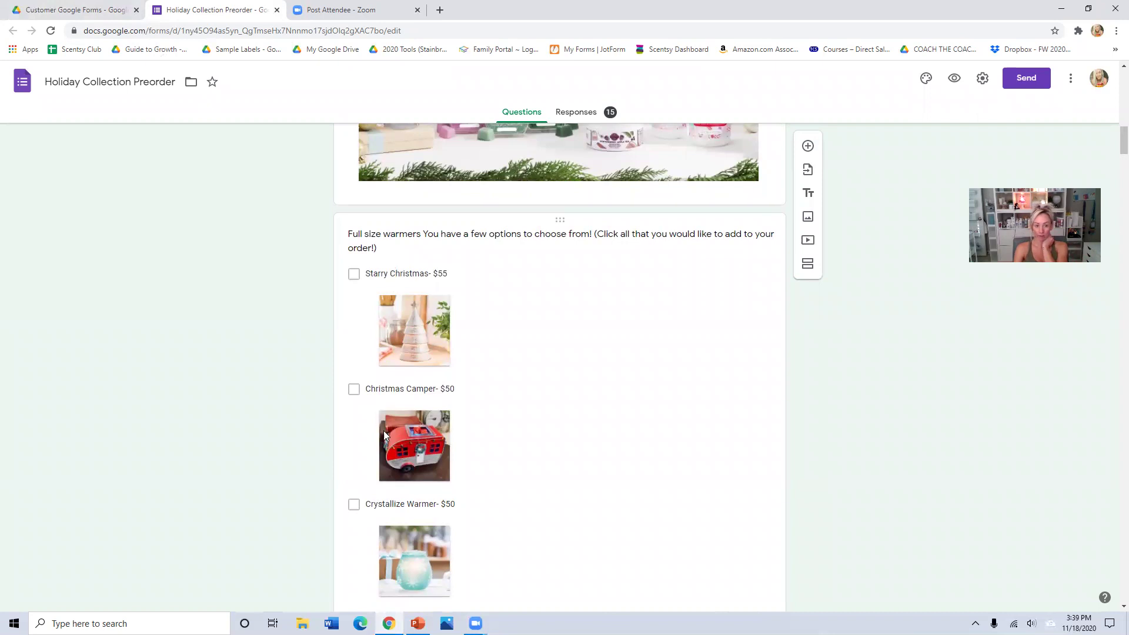
scroll(410, 478, down, 5)
scroll(410, 468, down, 15)
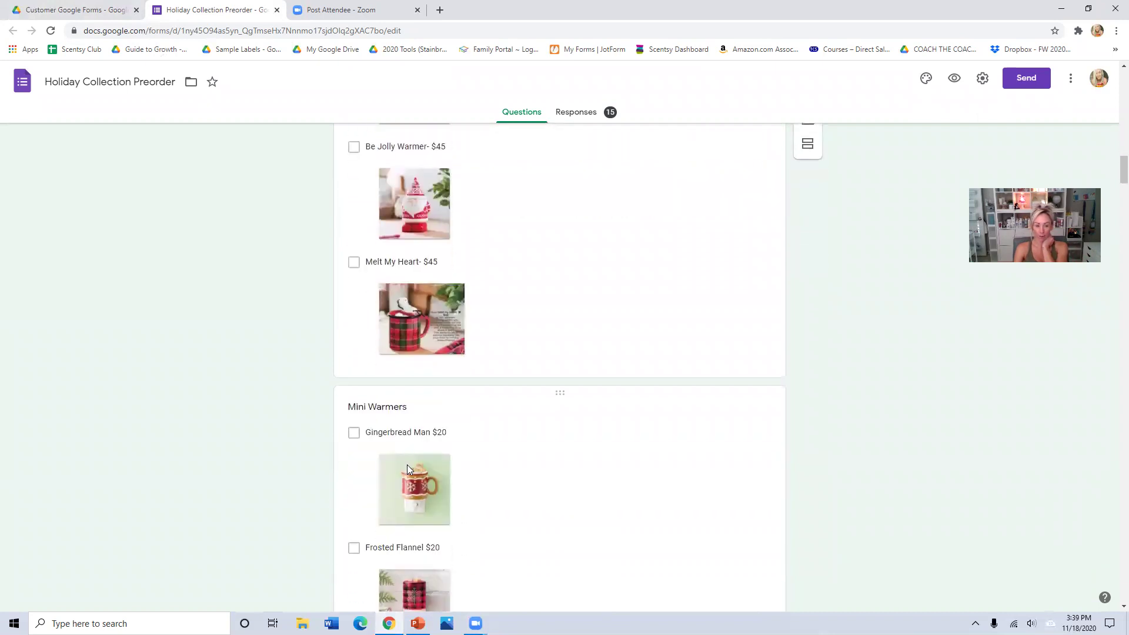
scroll(407, 451, down, 20)
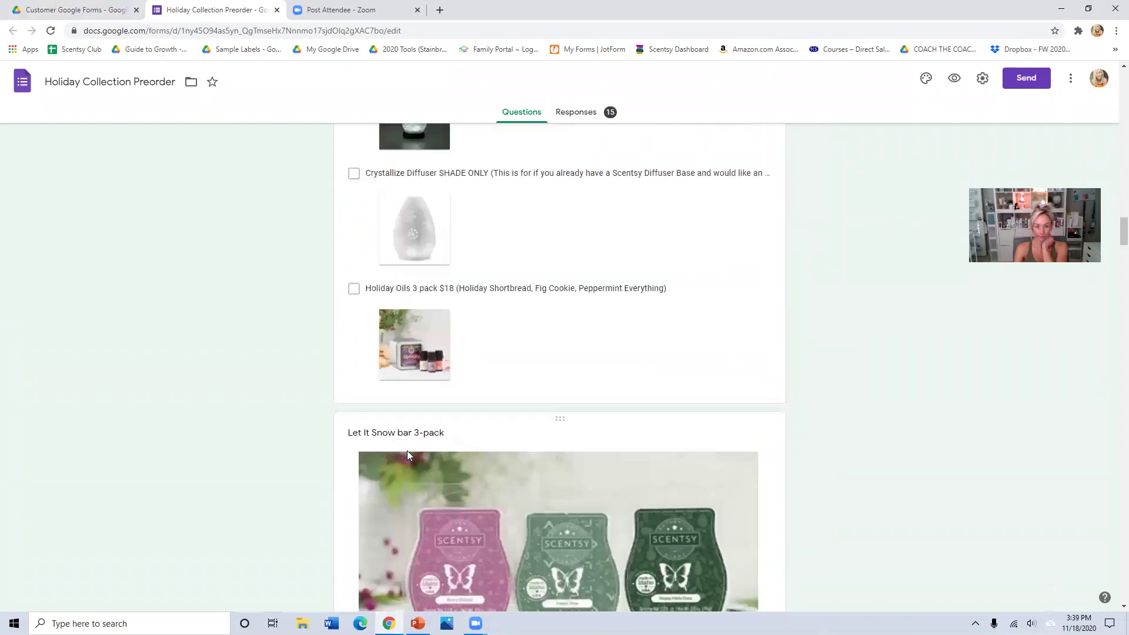
scroll(407, 451, down, 1)
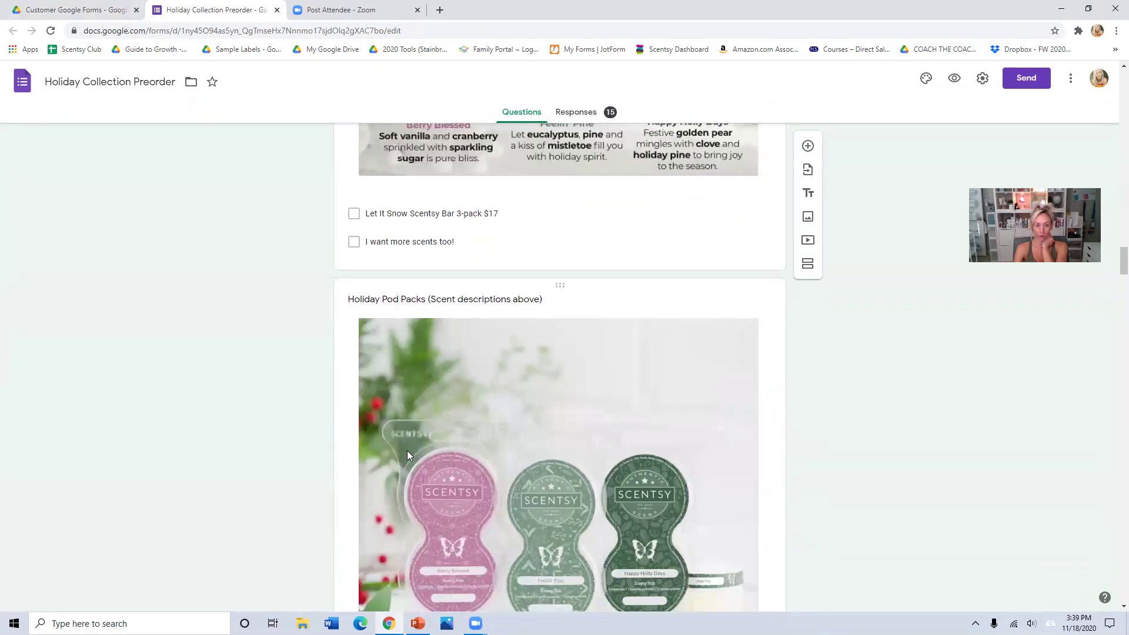
scroll(413, 248, up, 4)
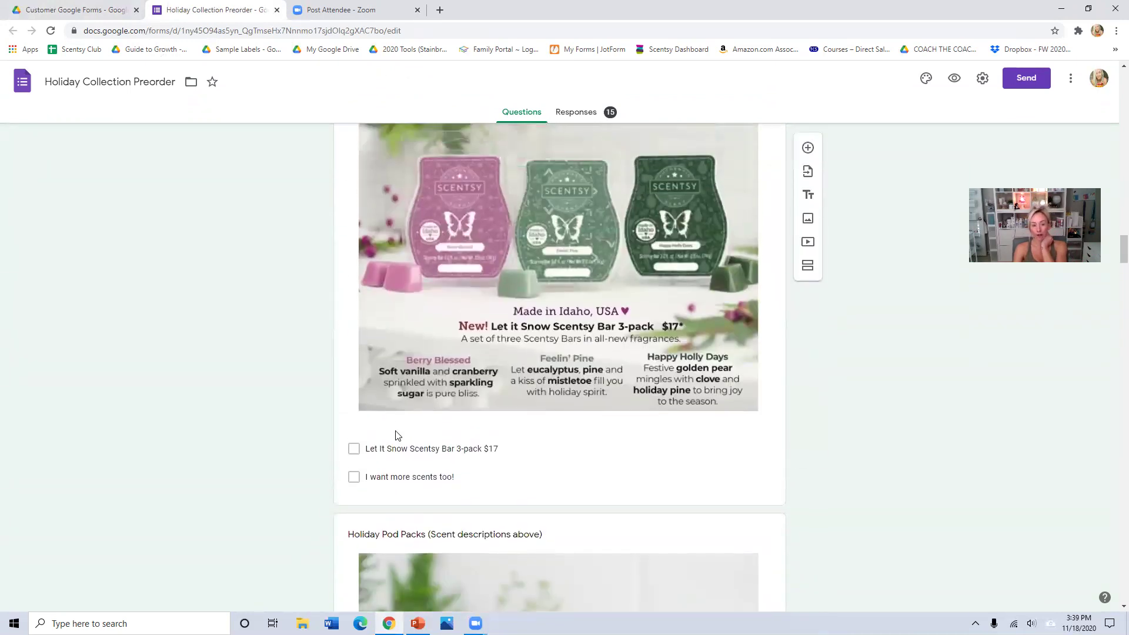
click(354, 456)
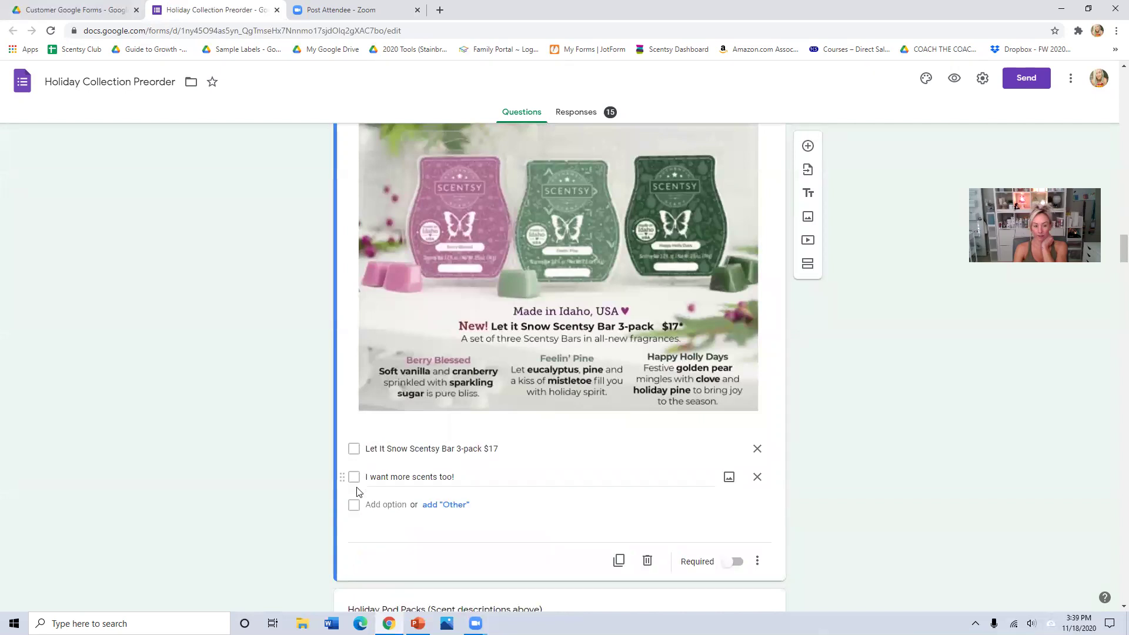
click(353, 481)
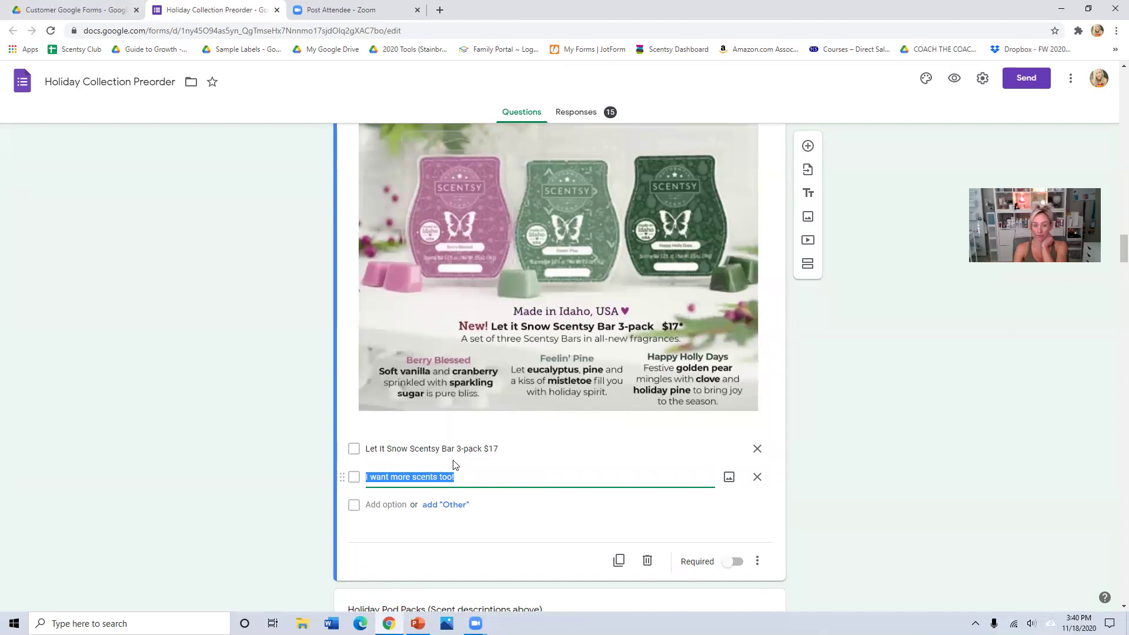
Scroll through the remaining questions of the Holiday Collection Preorder form.
scroll(484, 451, down, 1)
scroll(484, 451, down, 2)
scroll(478, 414, down, 8)
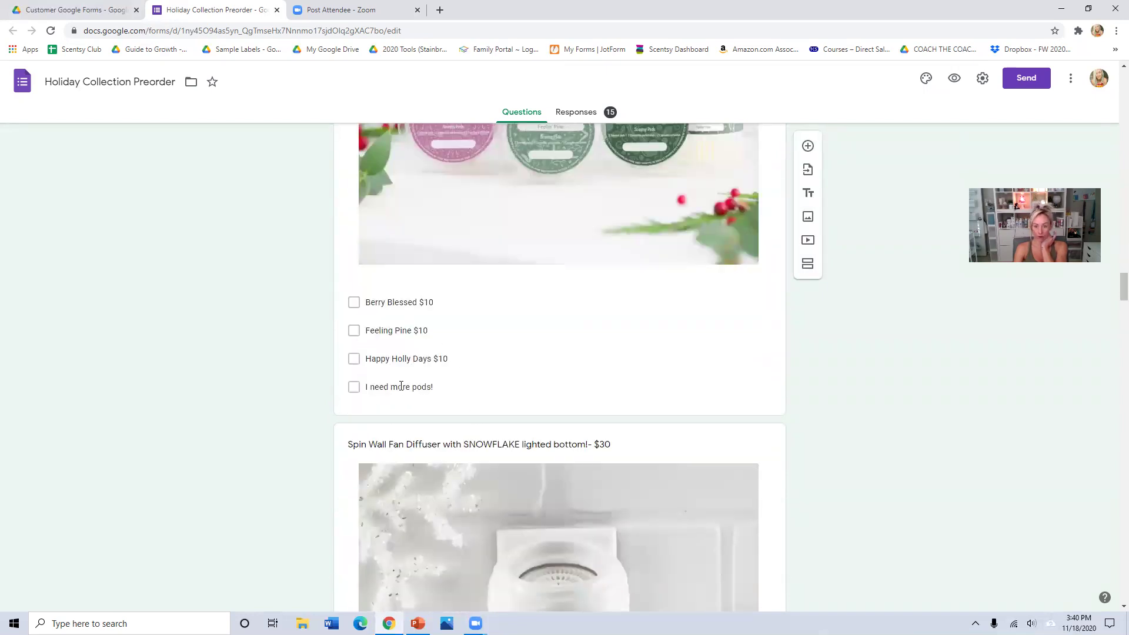
scroll(401, 387, down, 20)
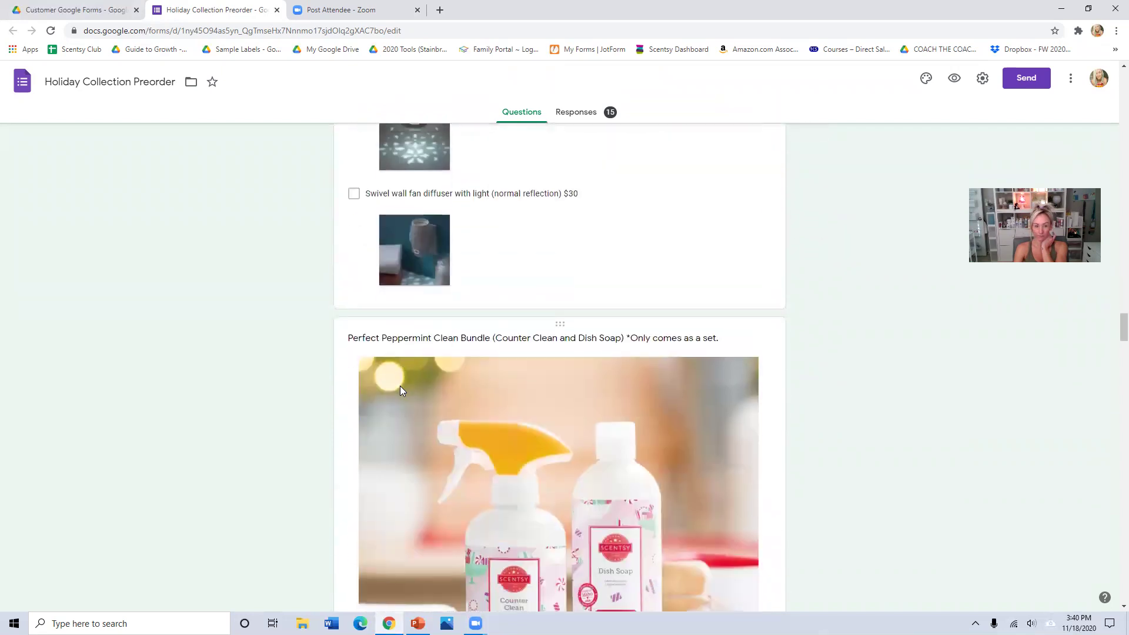
scroll(401, 388, down, 10)
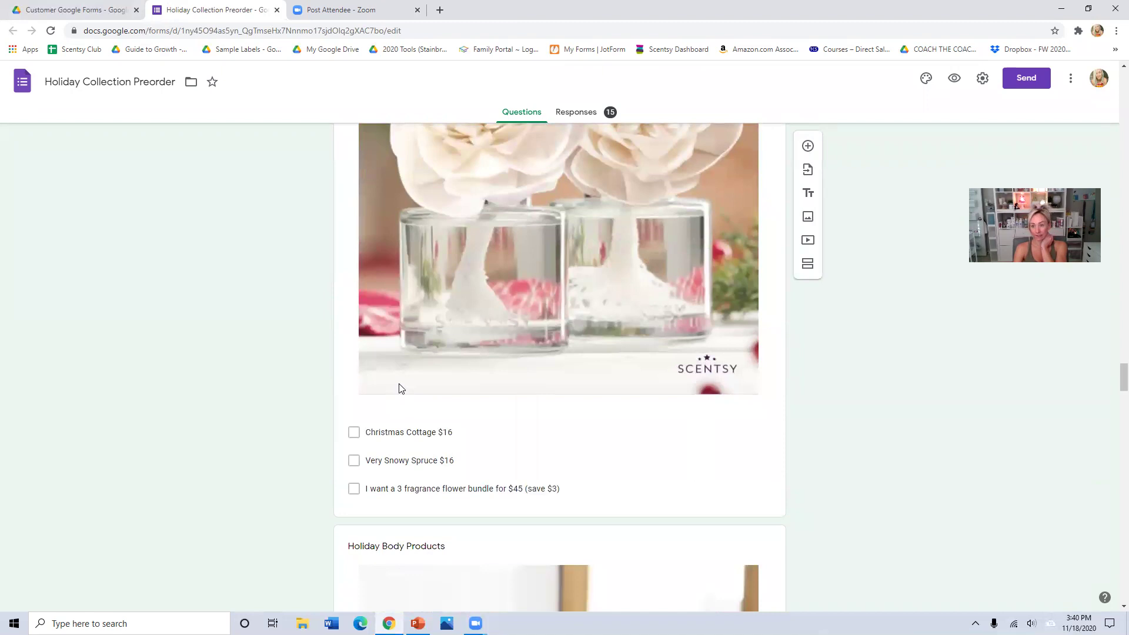
scroll(401, 388, down, 2)
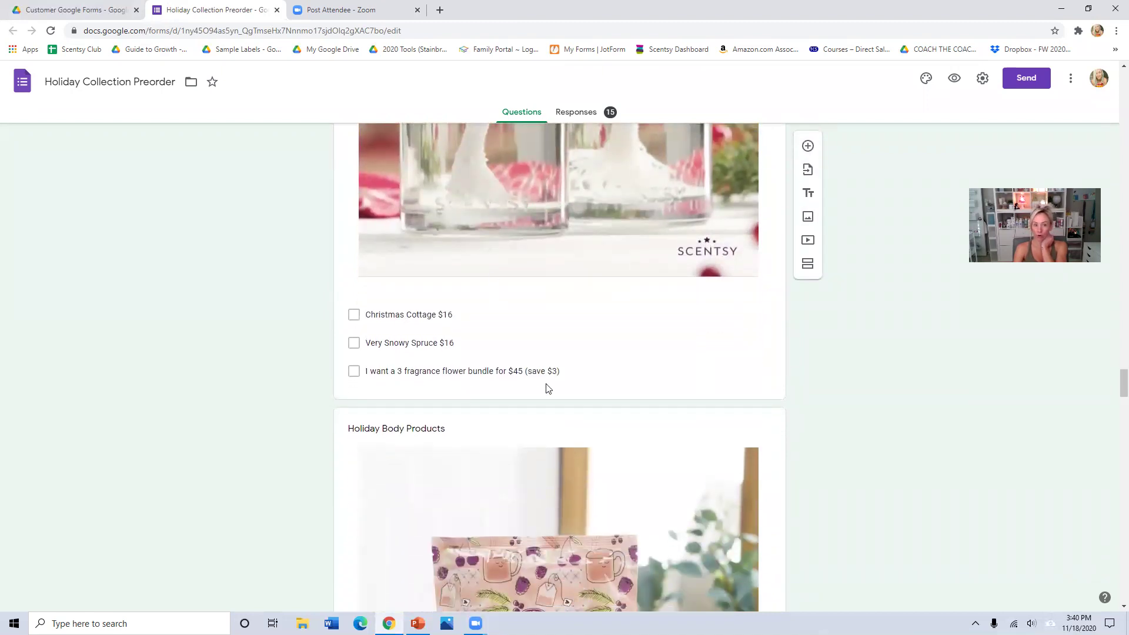
scroll(561, 394, down, 10)
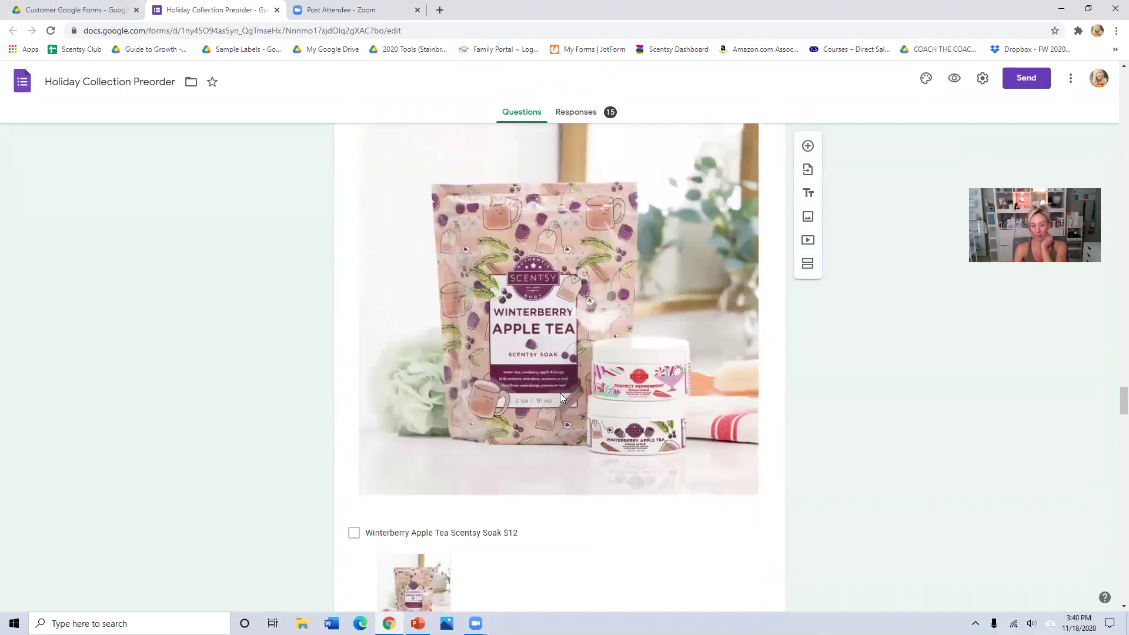
scroll(665, 536, up, 5)
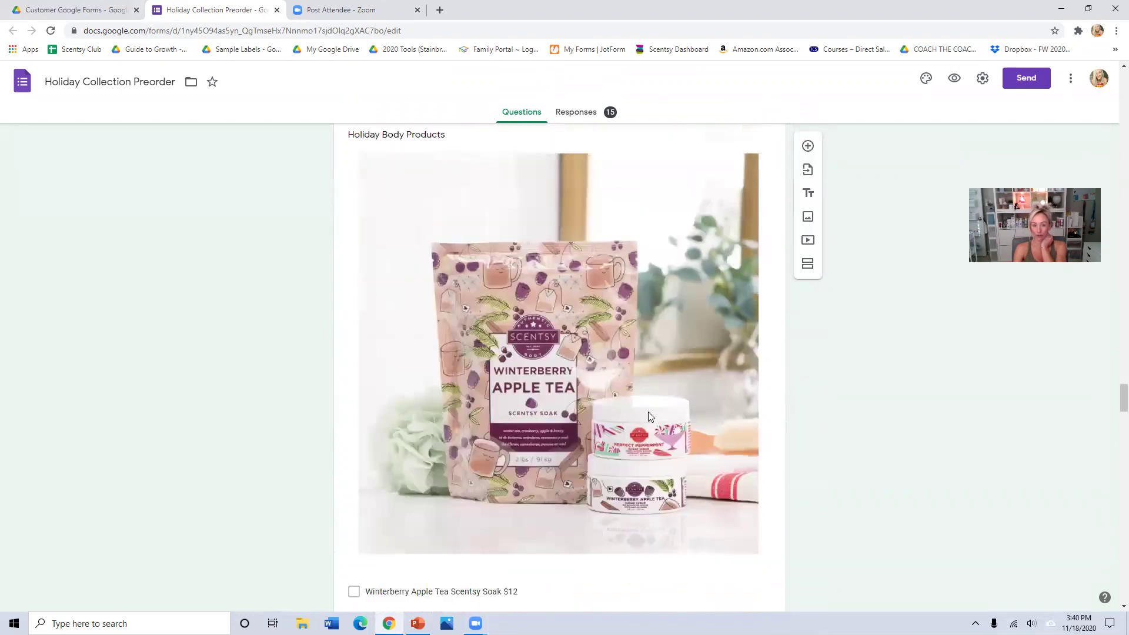
scroll(651, 413, down, 10)
scroll(648, 412, down, 10)
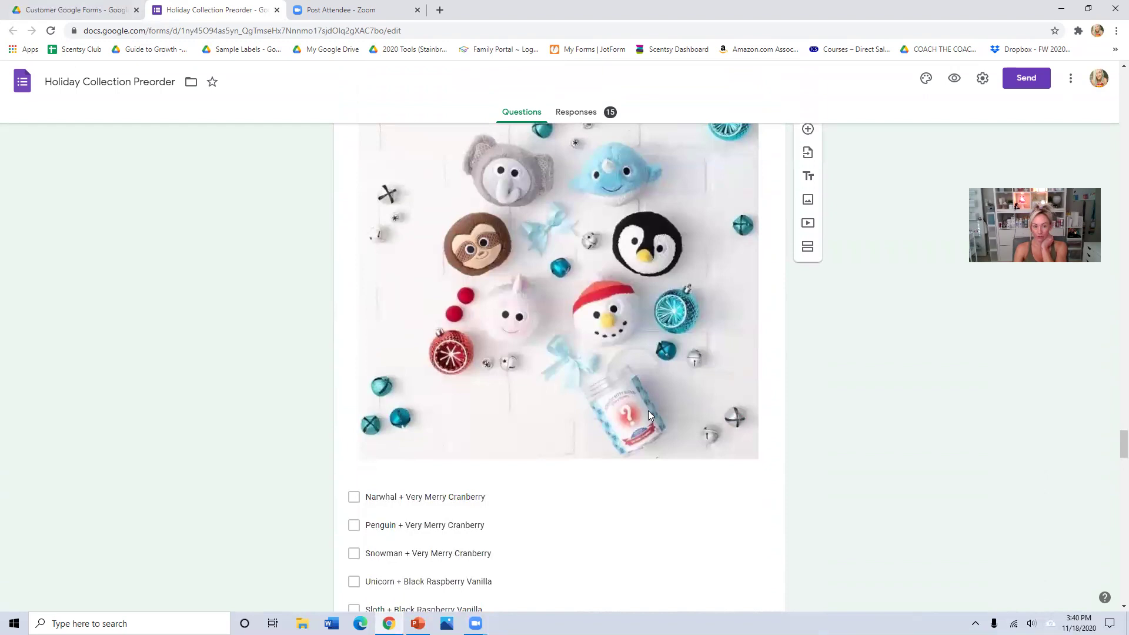
scroll(647, 434, down, 3)
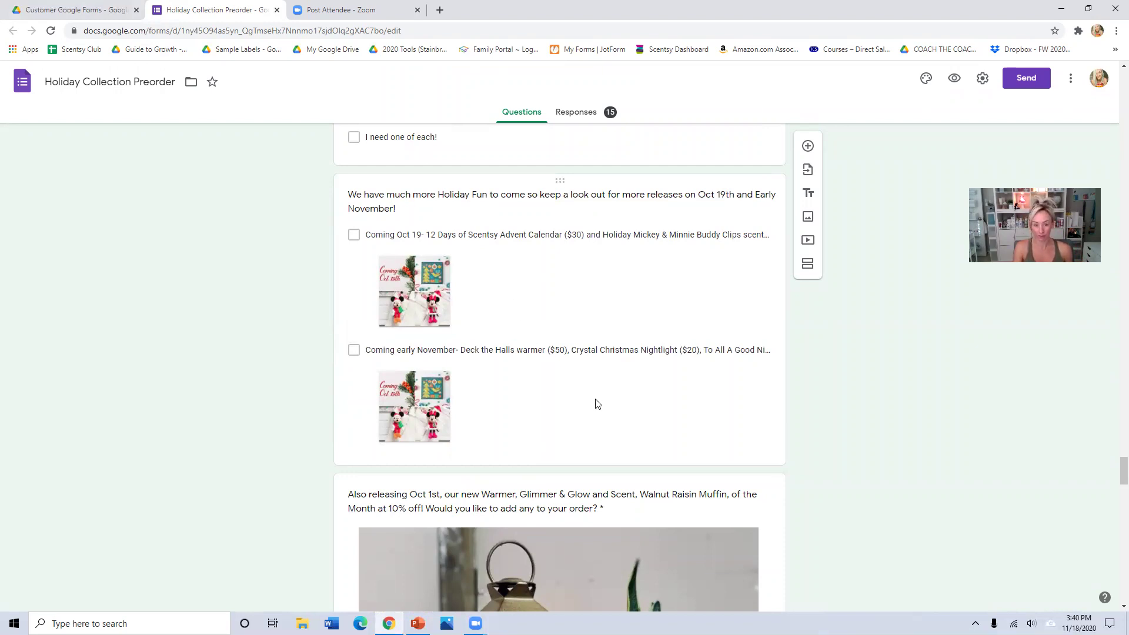
scroll(597, 403, down, 4)
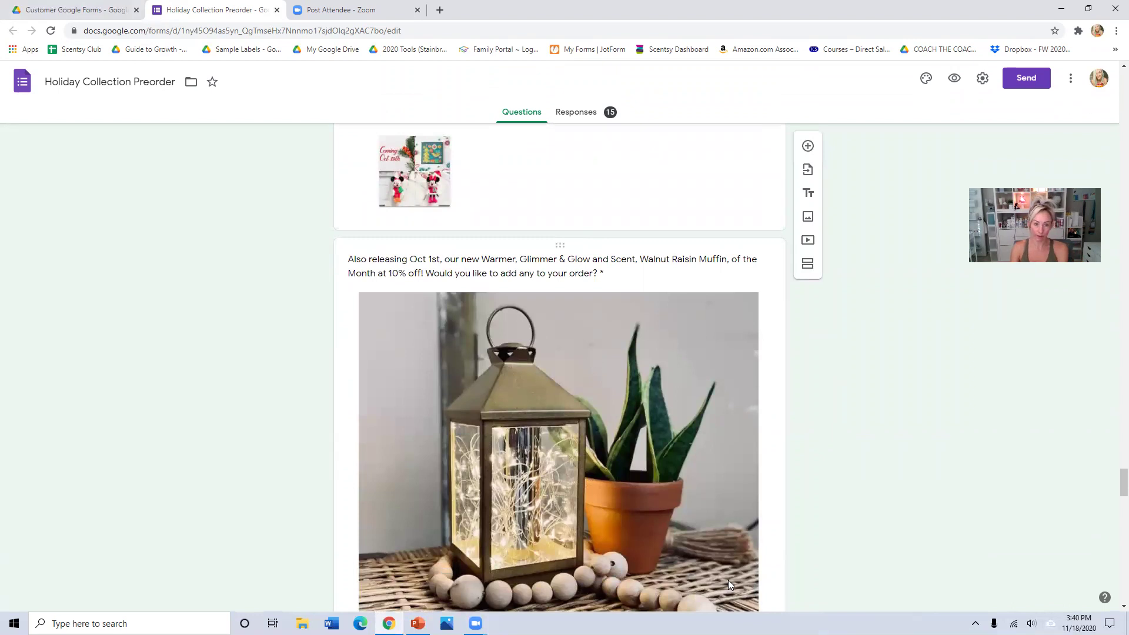
scroll(684, 522, down, 15)
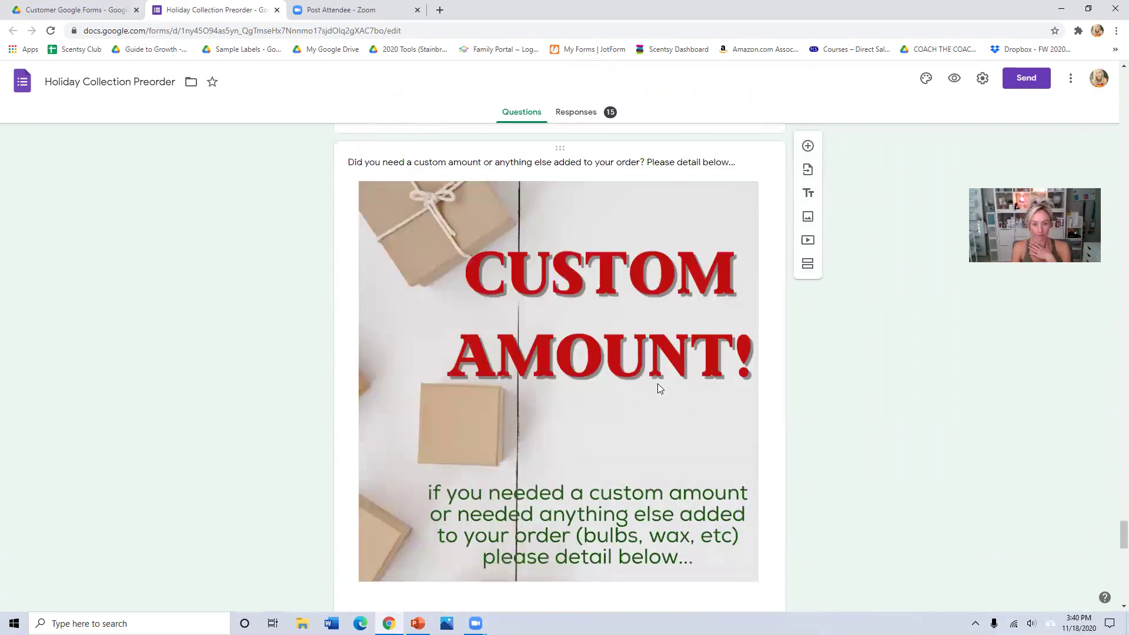
scroll(659, 388, down, 1)
scroll(588, 294, down, 1)
scroll(591, 334, down, 3)
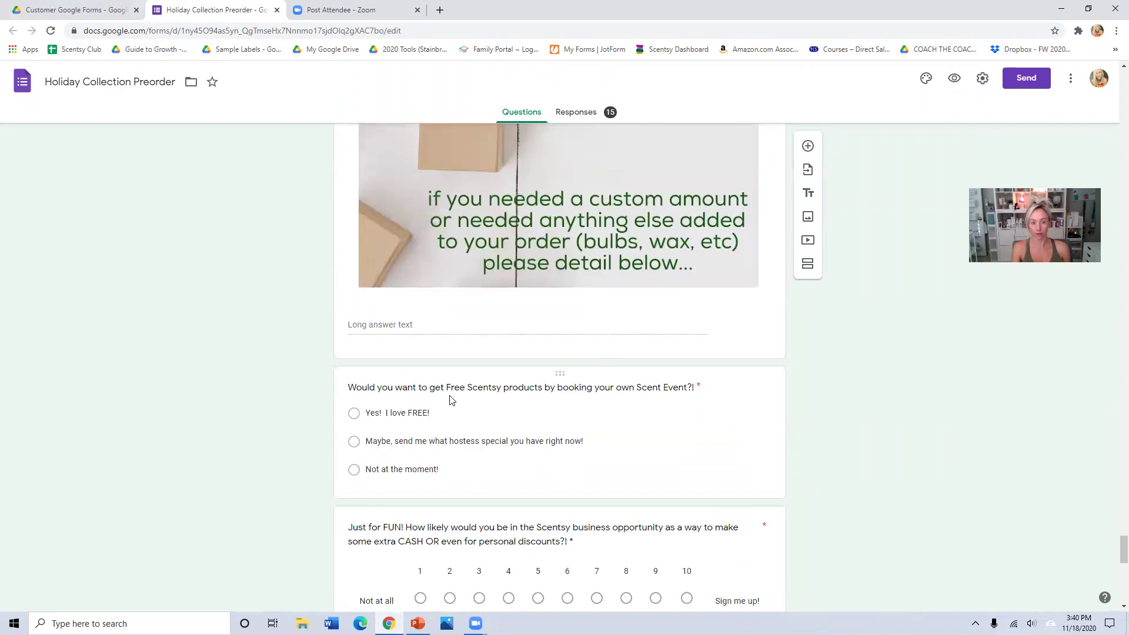
Close the Holiday Collection Preorder form and open Virtual Scent Event from Drive.
scroll(548, 435, down, 3)
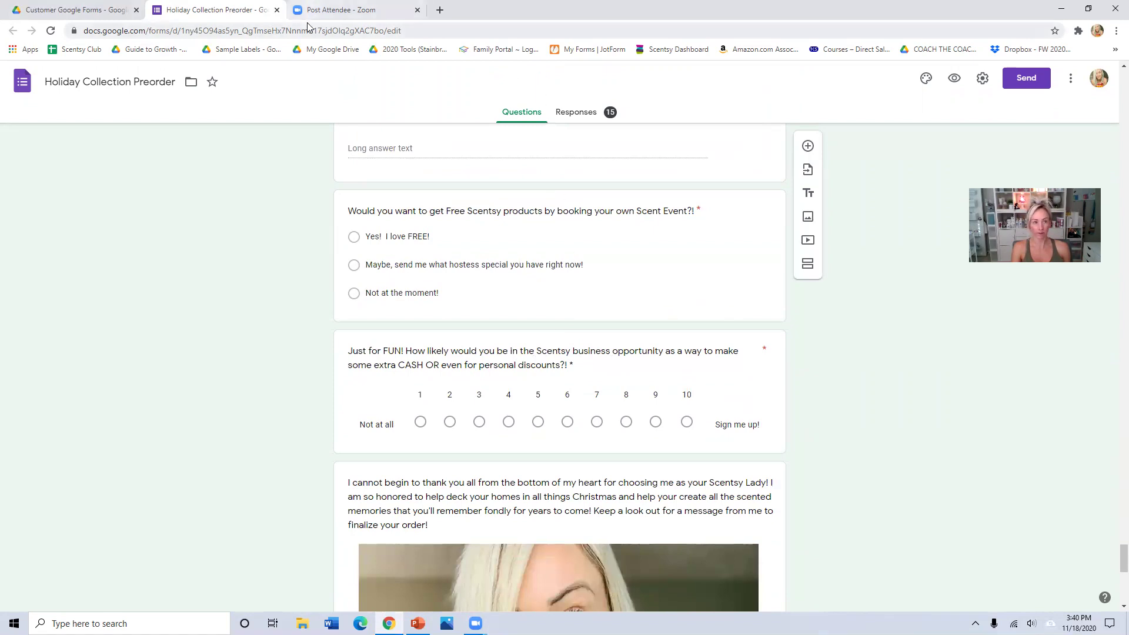
click(277, 10)
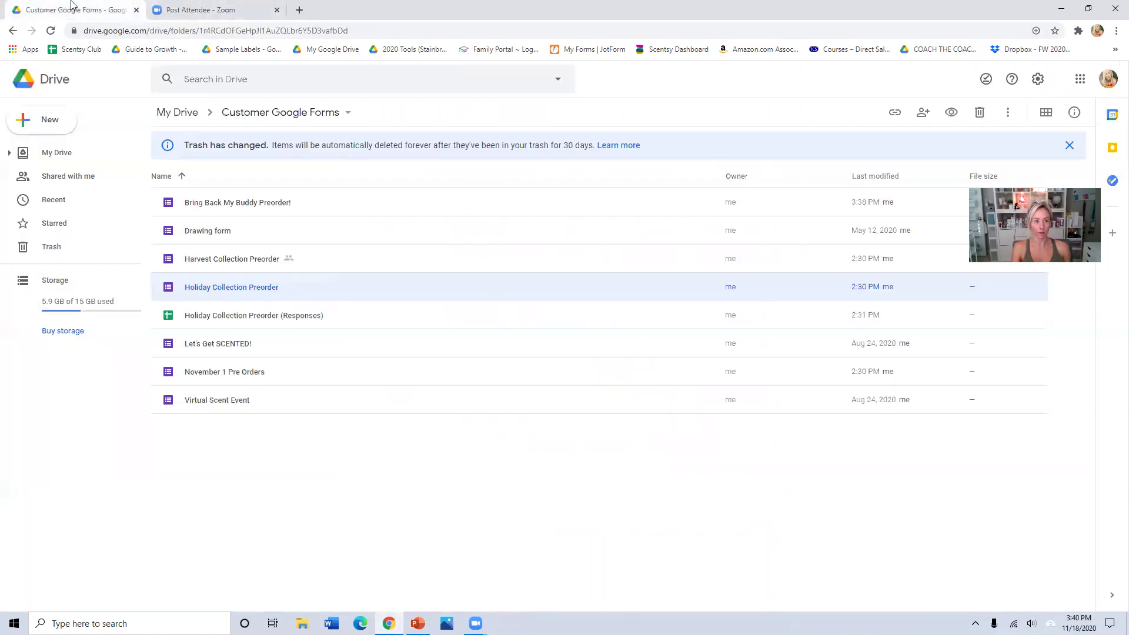
double_click(237, 405)
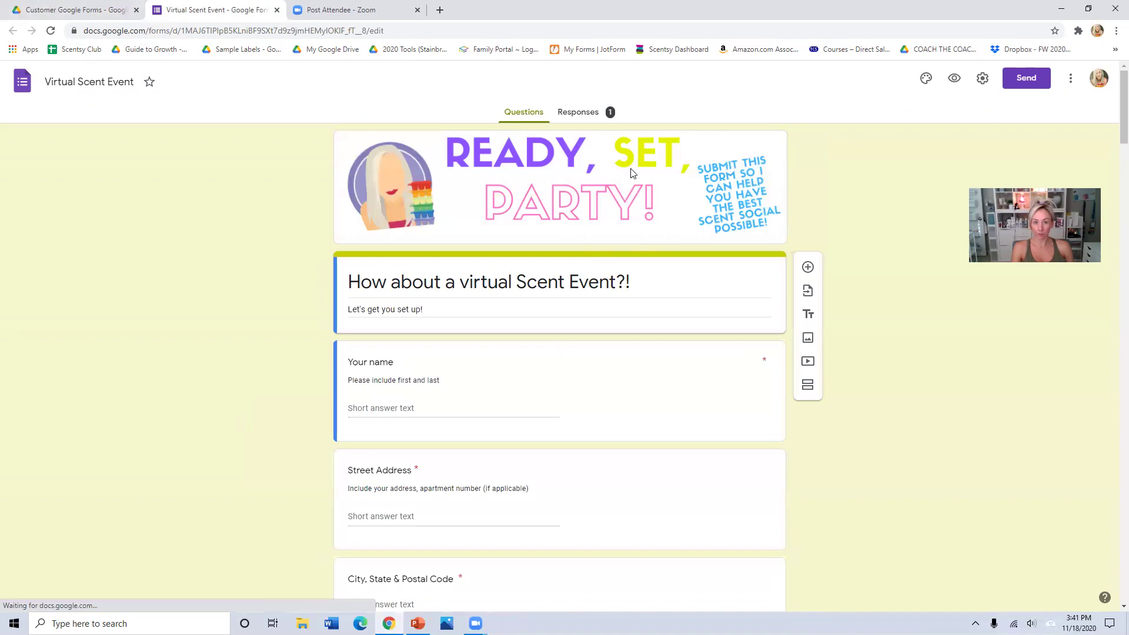
scroll(562, 242, down, 3)
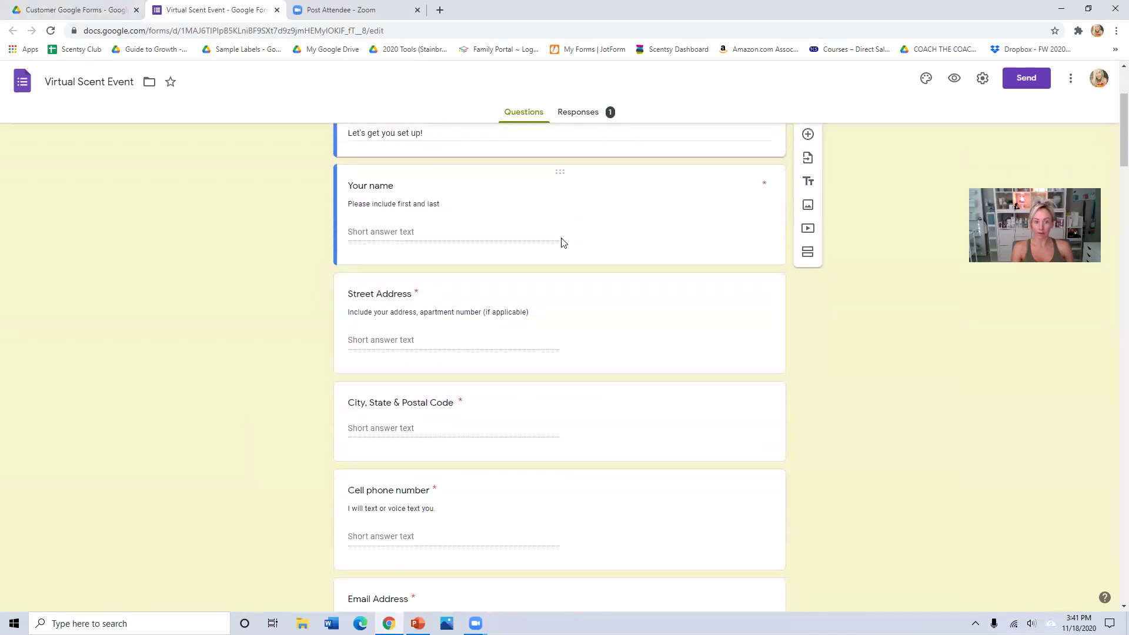
scroll(534, 303, down, 7)
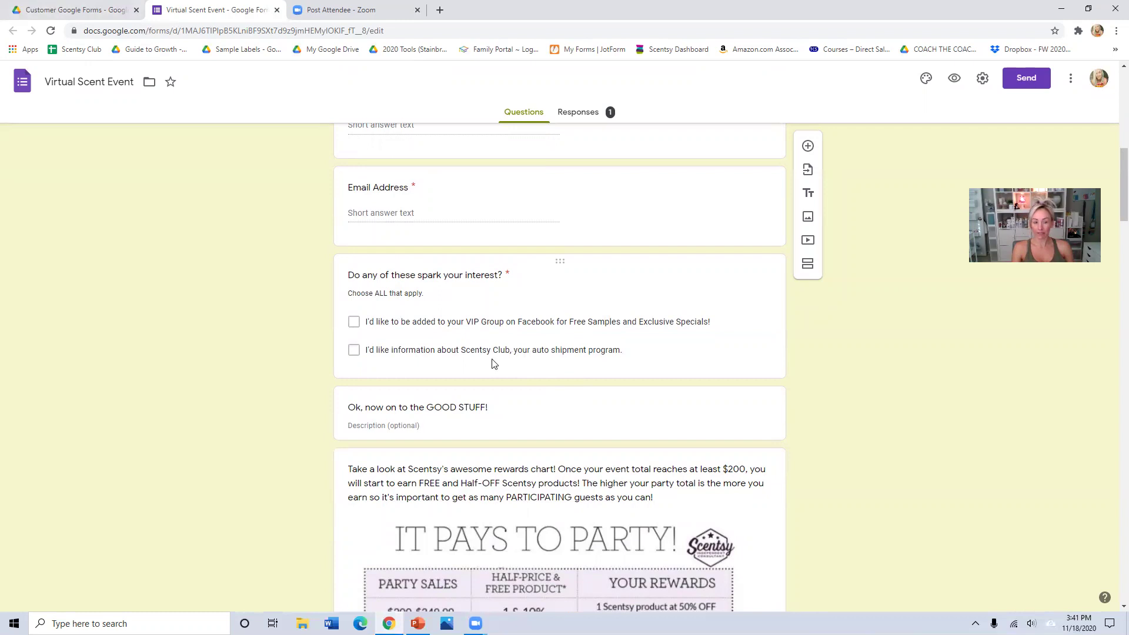
scroll(551, 314, down, 10)
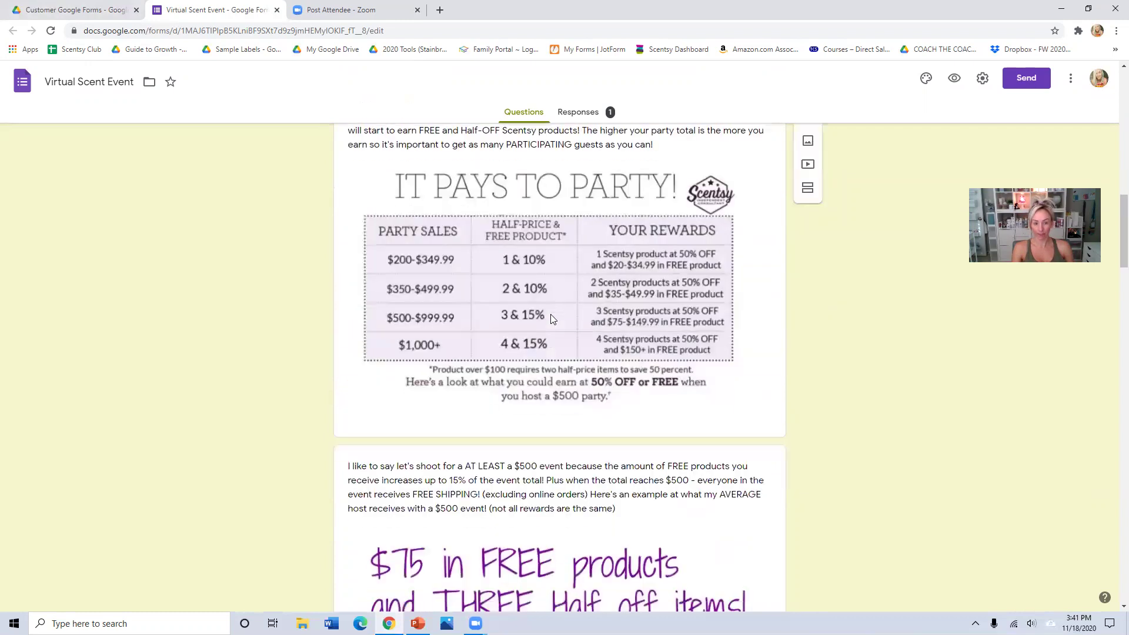
scroll(588, 328, up, 1)
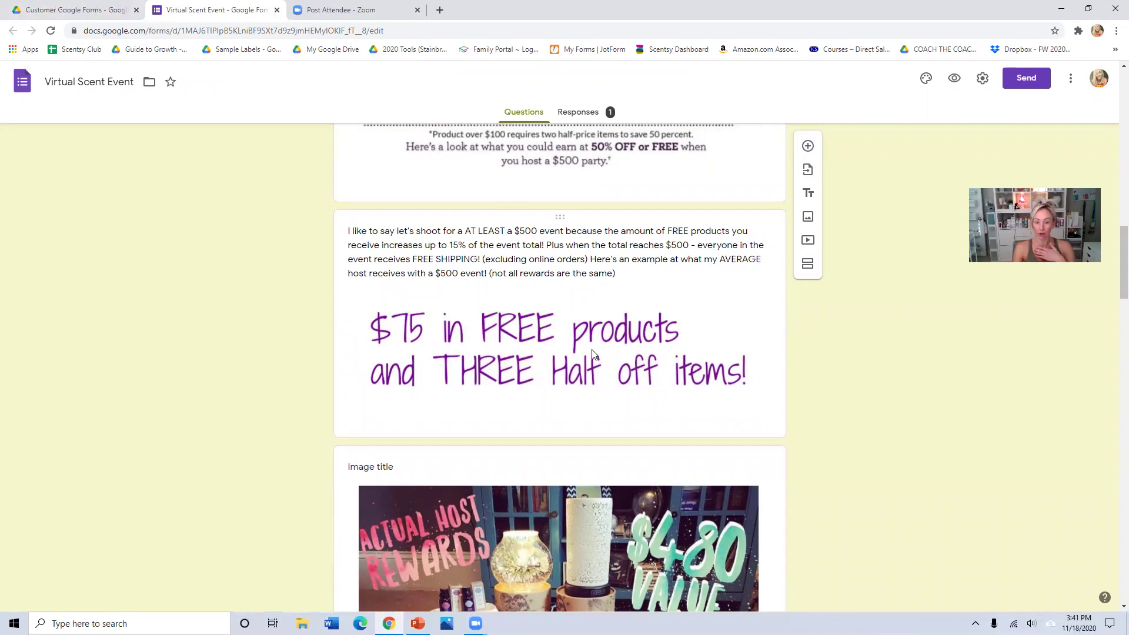
scroll(553, 350, down, 5)
scroll(541, 389, up, 9)
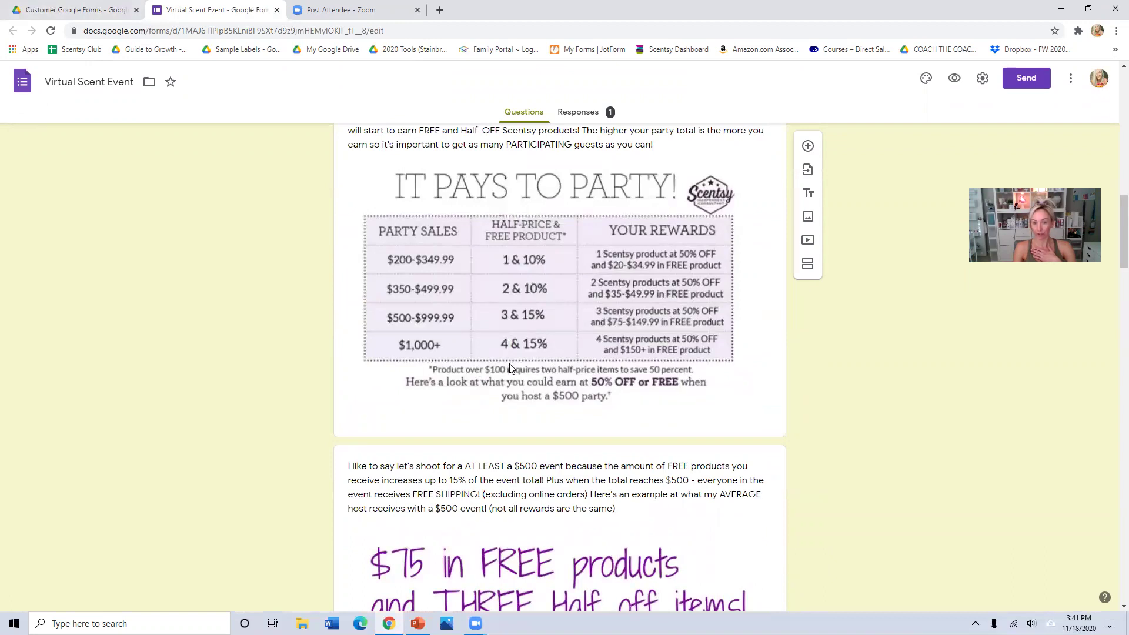
scroll(510, 364, down, 15)
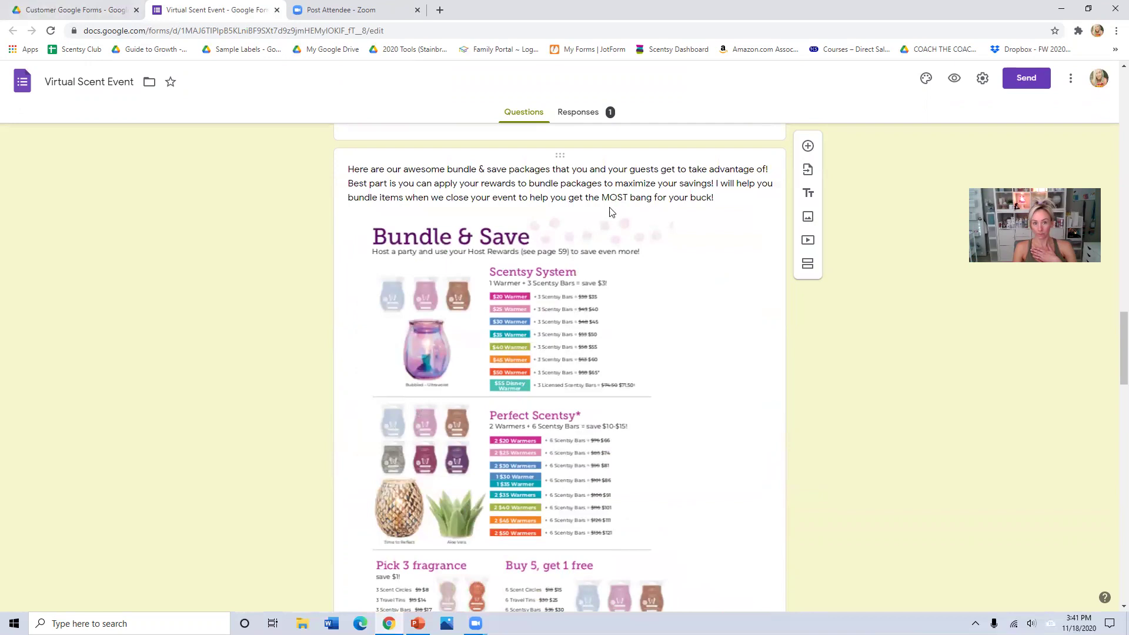
scroll(579, 300, down, 8)
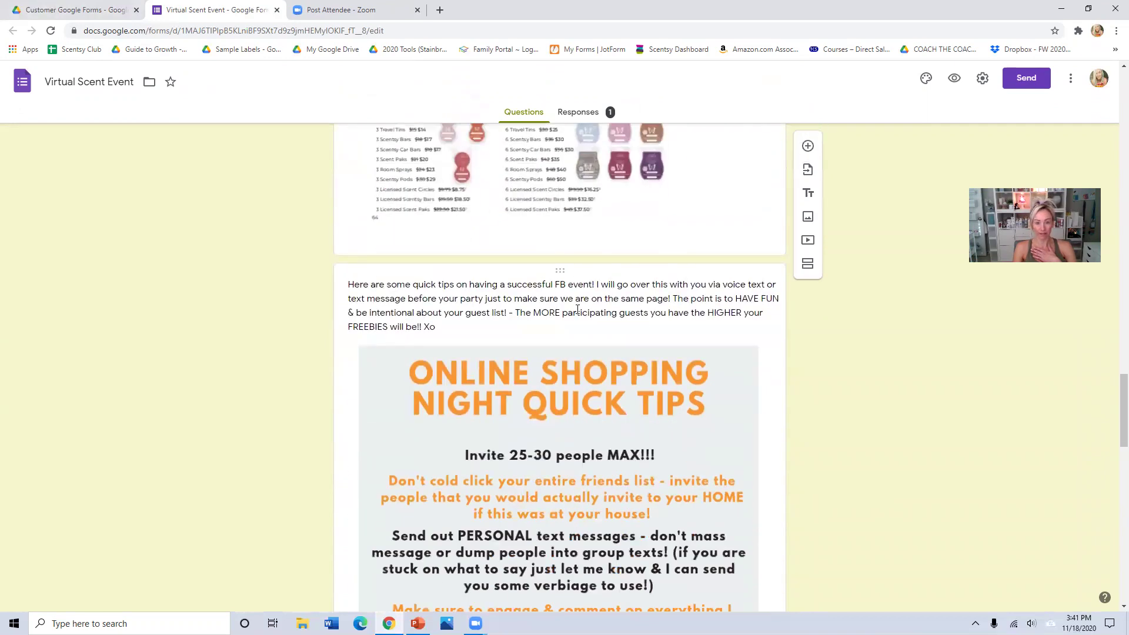
scroll(588, 306, down, 2)
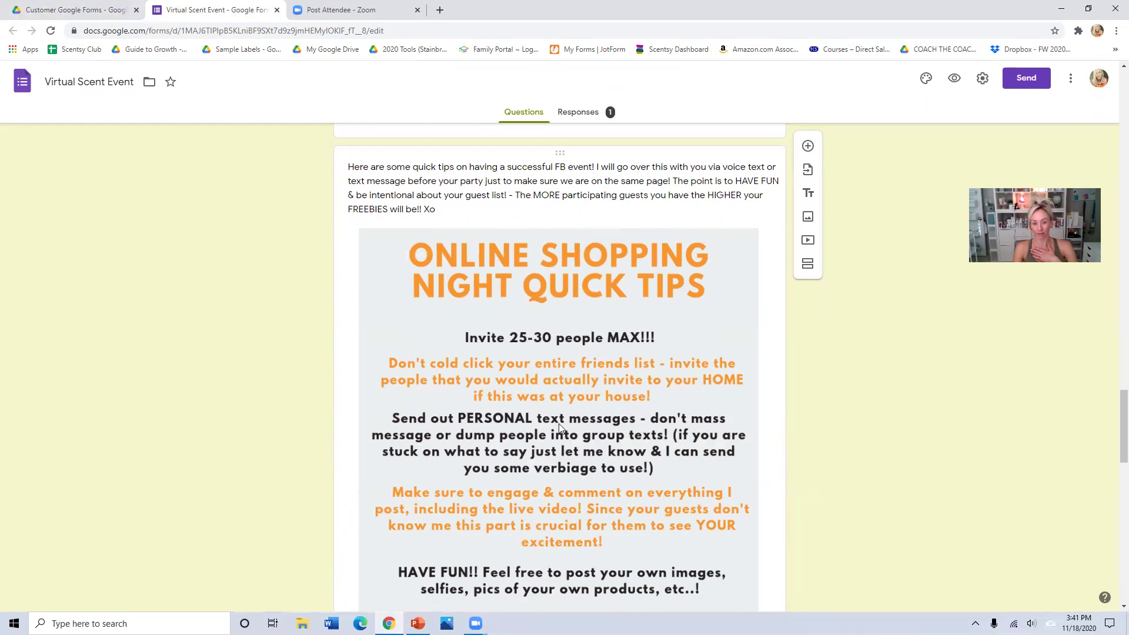
scroll(564, 412, down, 5)
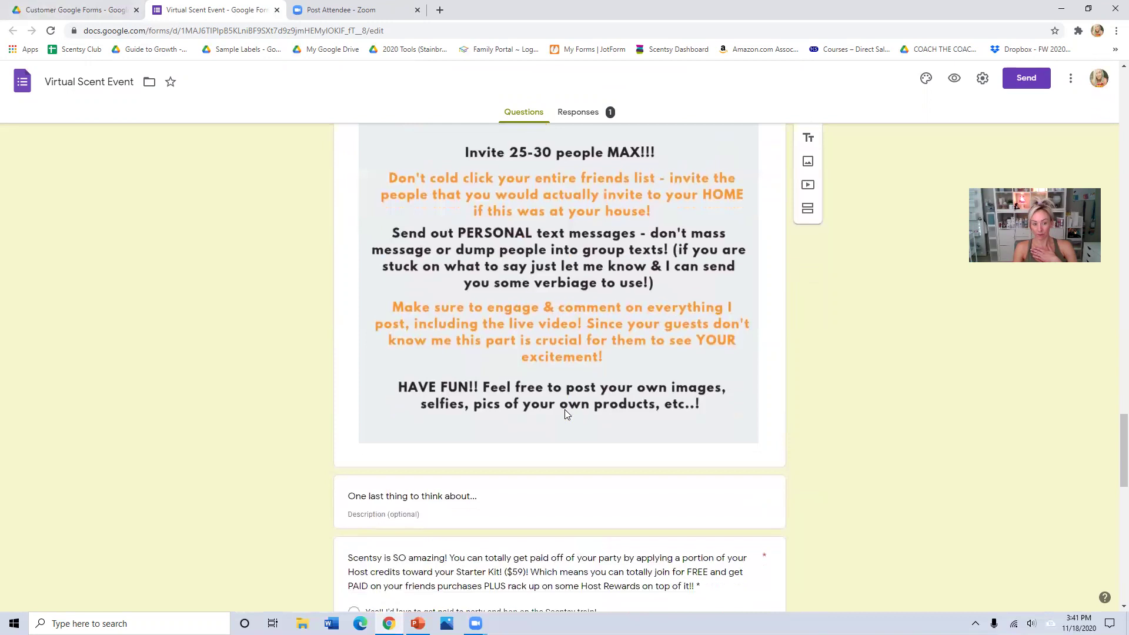
scroll(566, 409, down, 3)
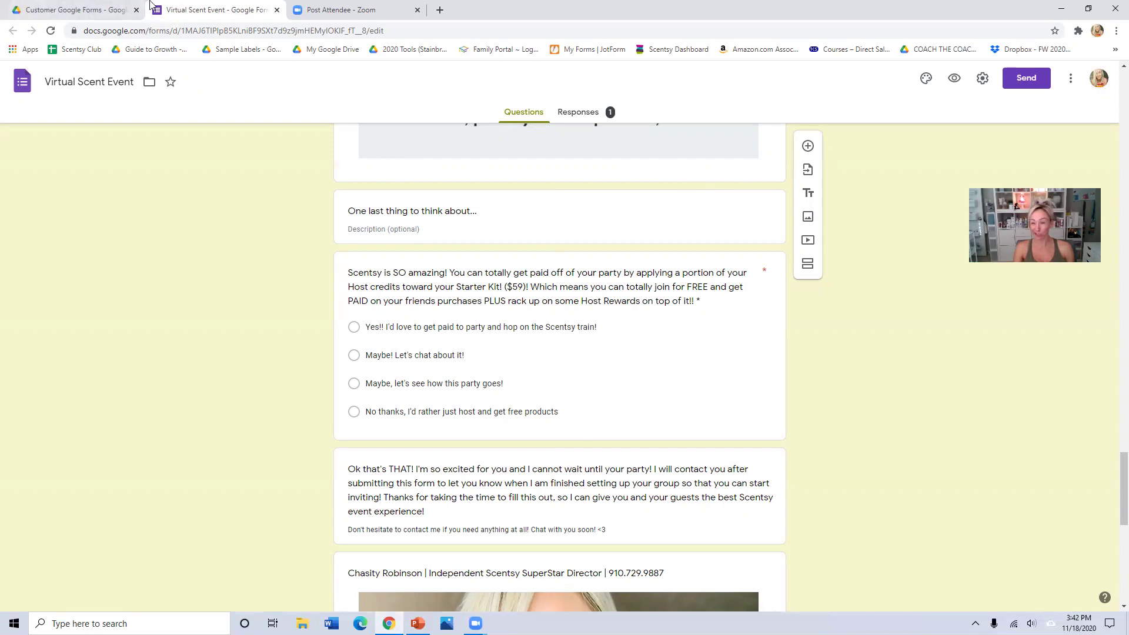
Close Virtual Scent Event, scroll through the Let's Get SCENTED! form, then close it too.
click(277, 10)
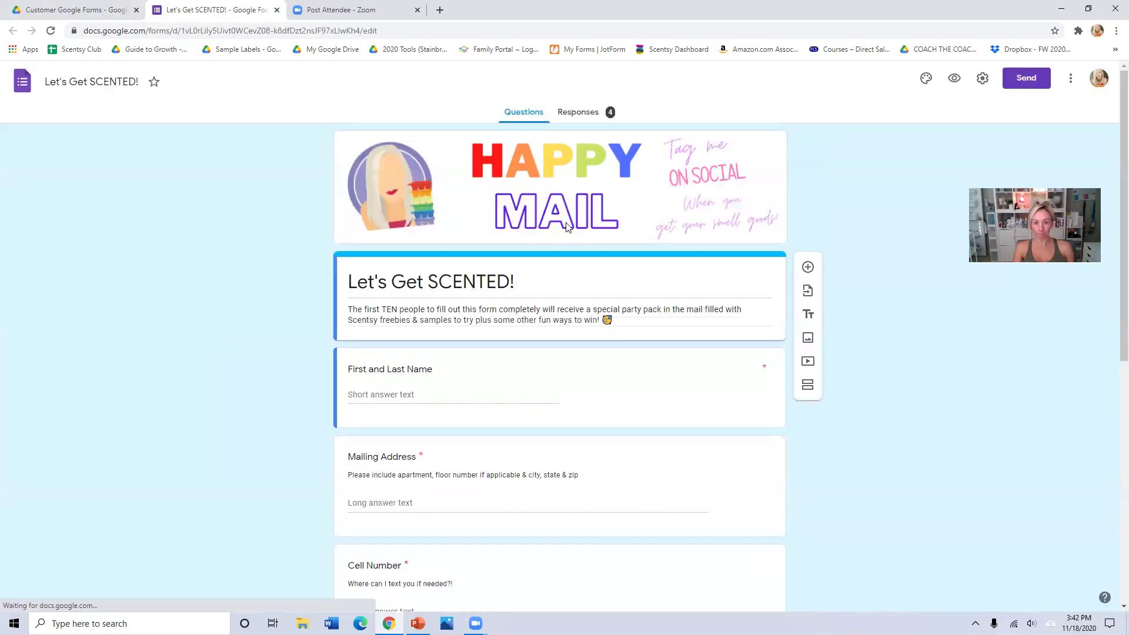
scroll(567, 228, down, 2)
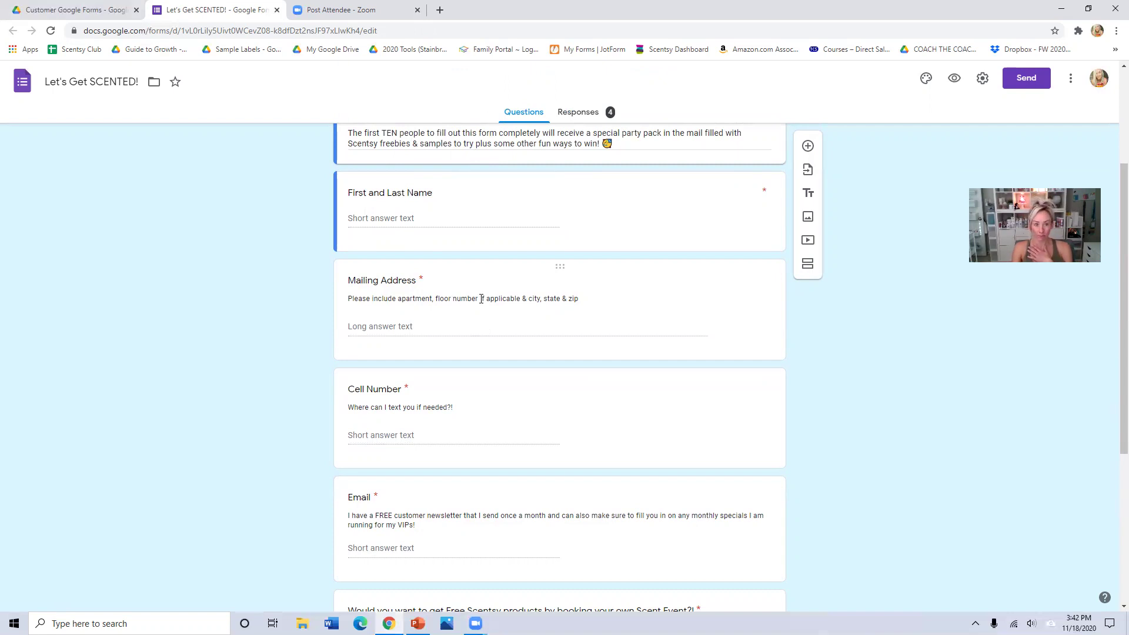
scroll(481, 299, down, 2)
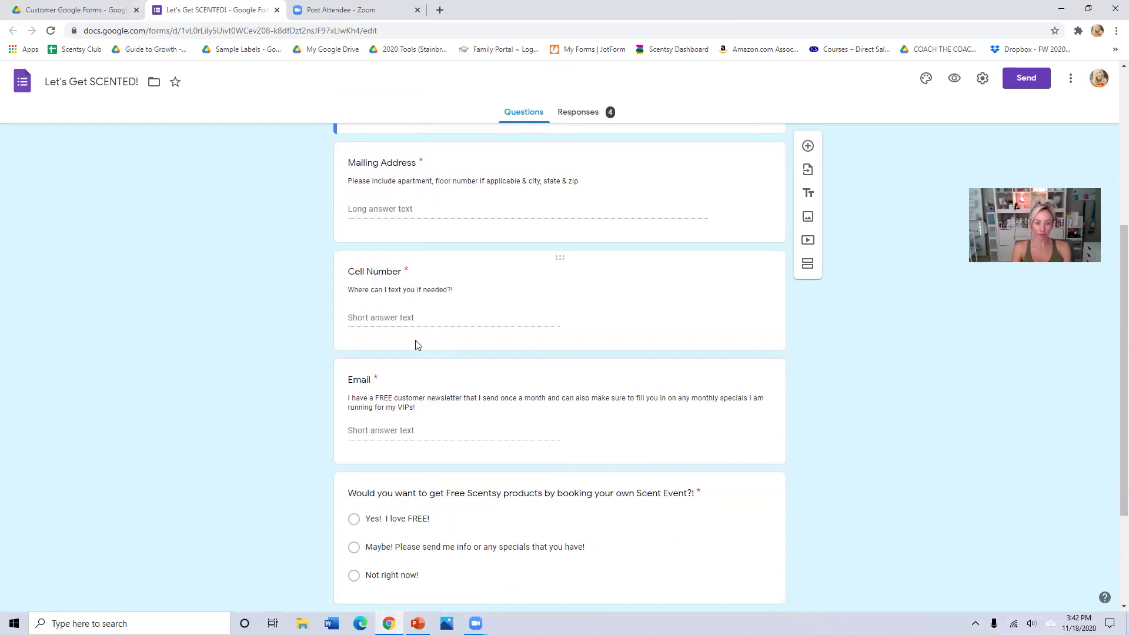
scroll(420, 402, down, 2)
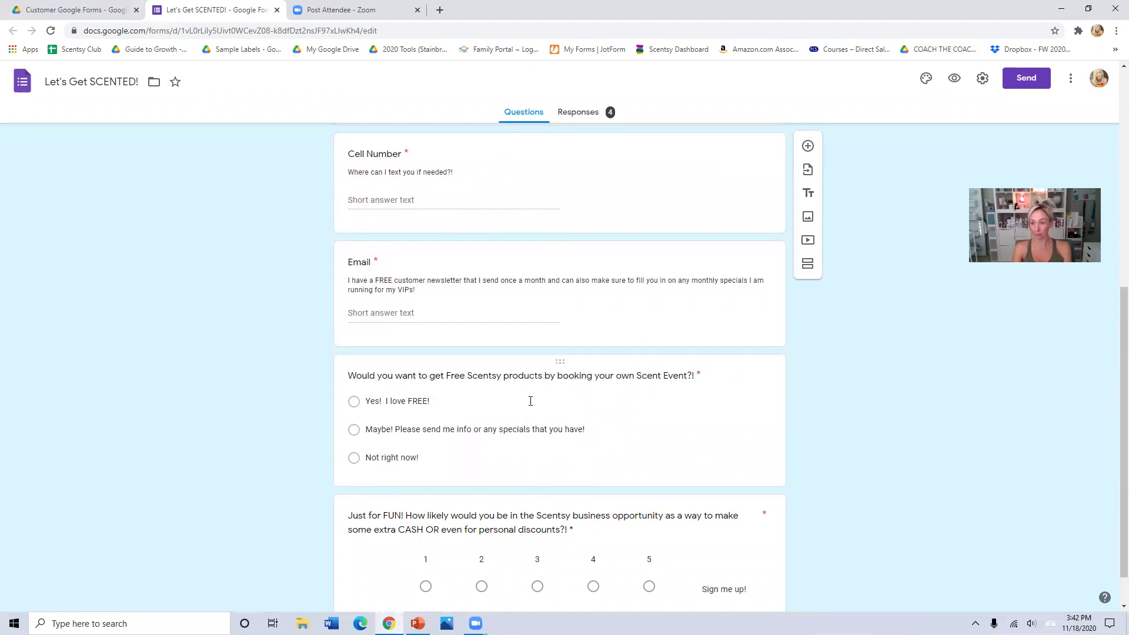
scroll(530, 401, down, 1)
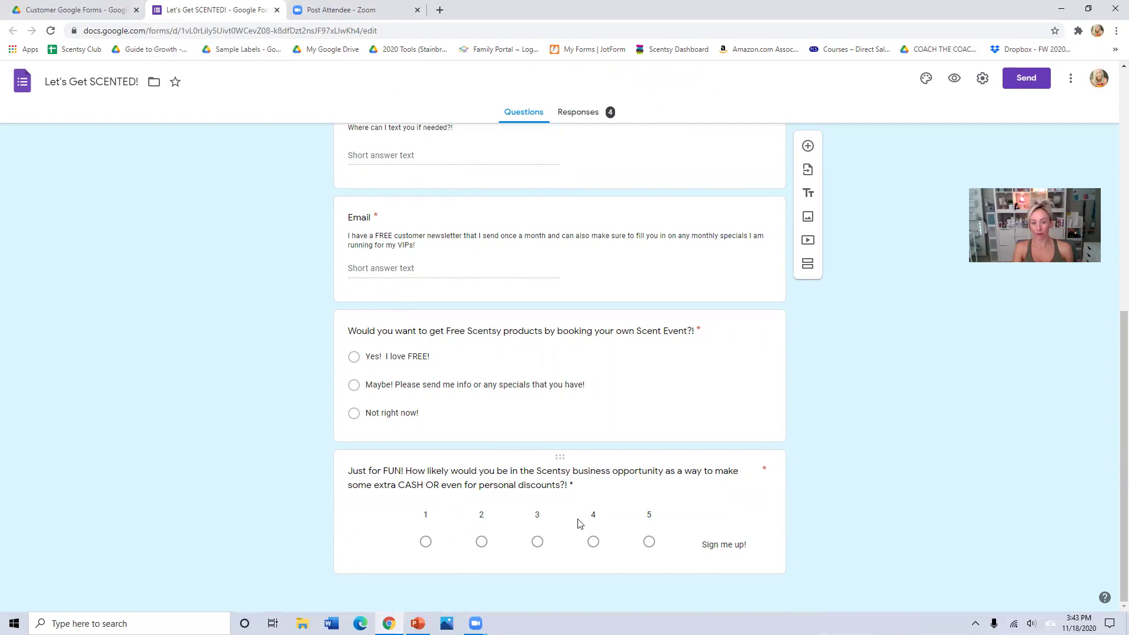
click(277, 10)
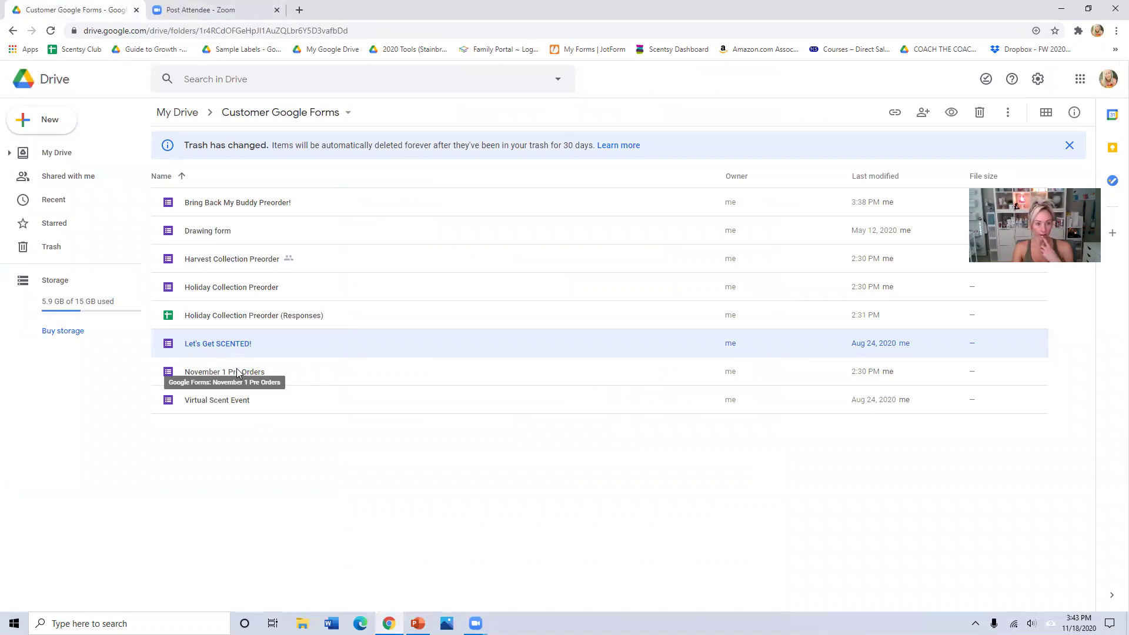
Open Drawing form from Customer Google Forms, scroll its questions, and switch to the respondent preview.
double_click(218, 235)
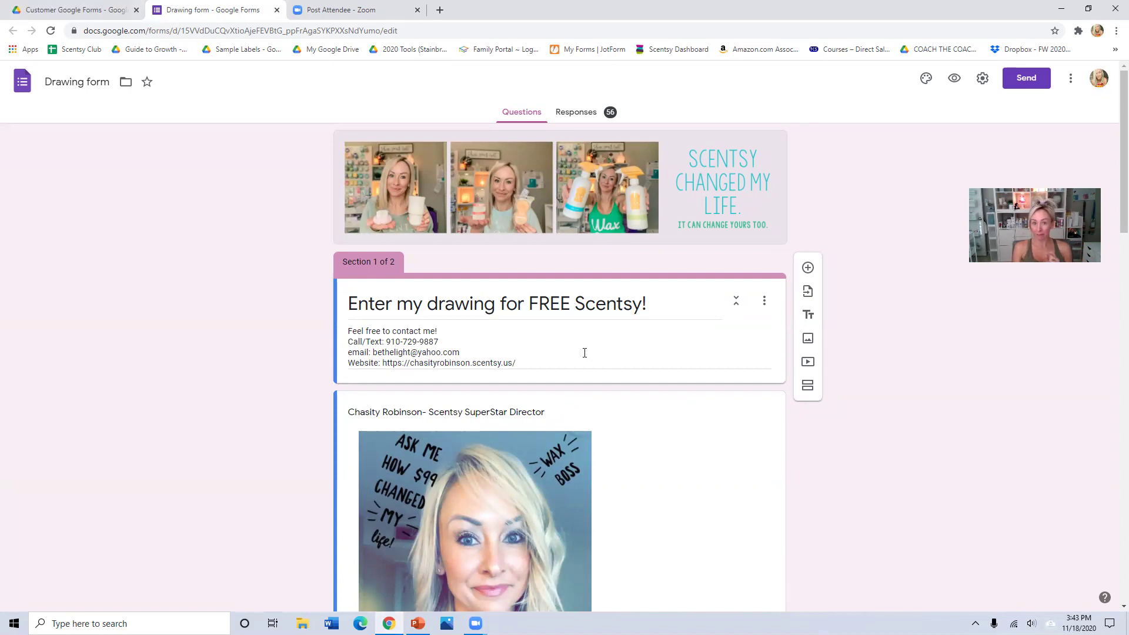
scroll(579, 365, down, 7)
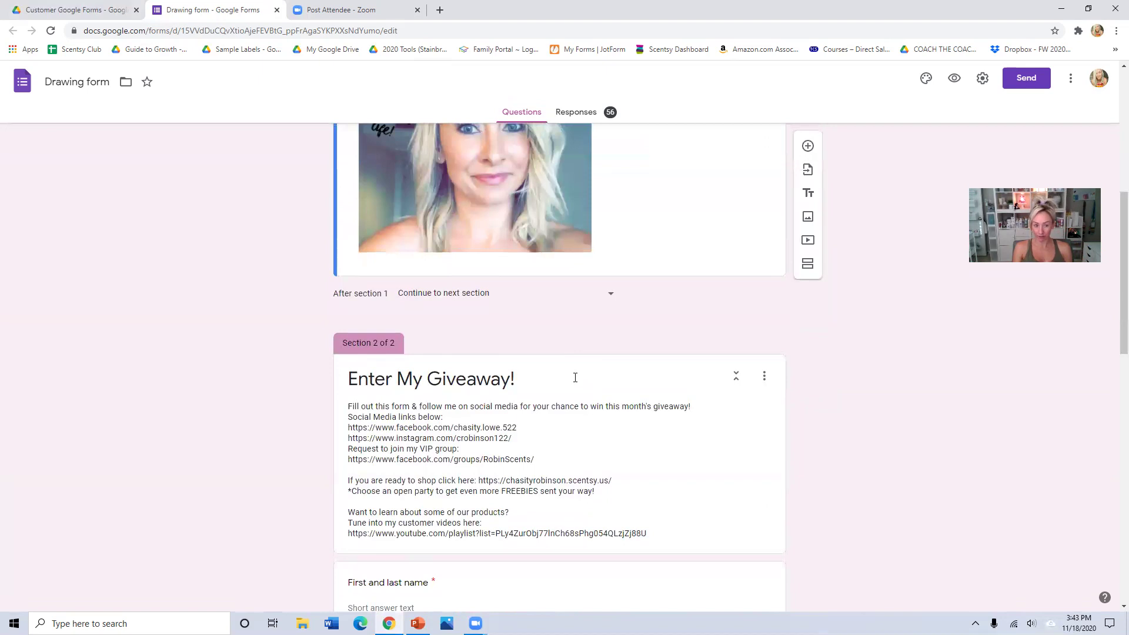
scroll(574, 380, down, 2)
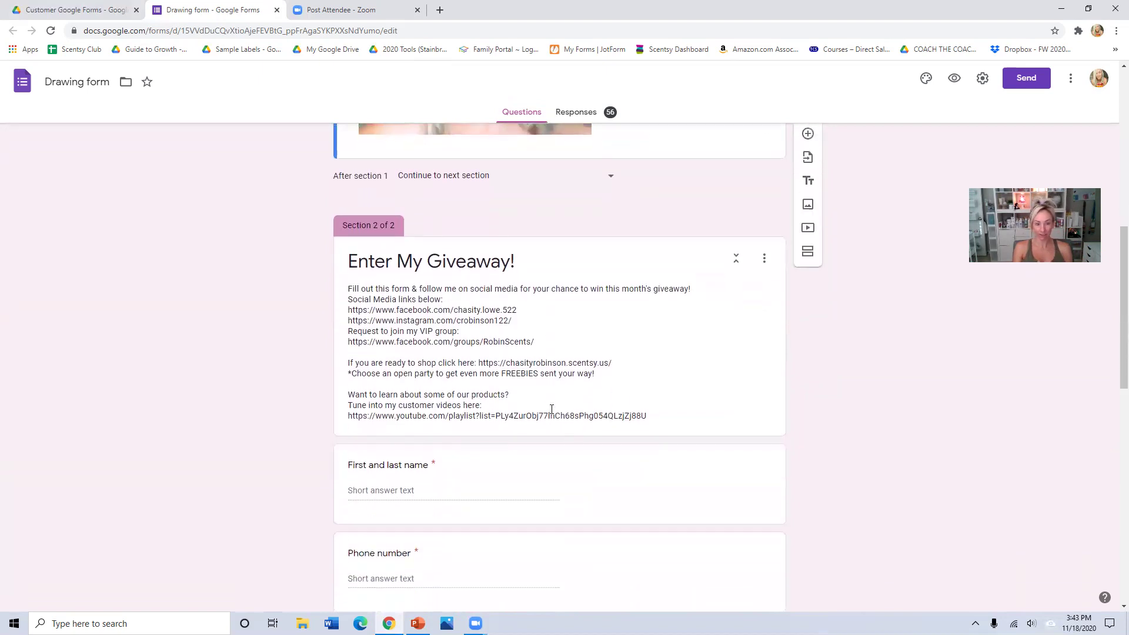
scroll(528, 369, down, 4)
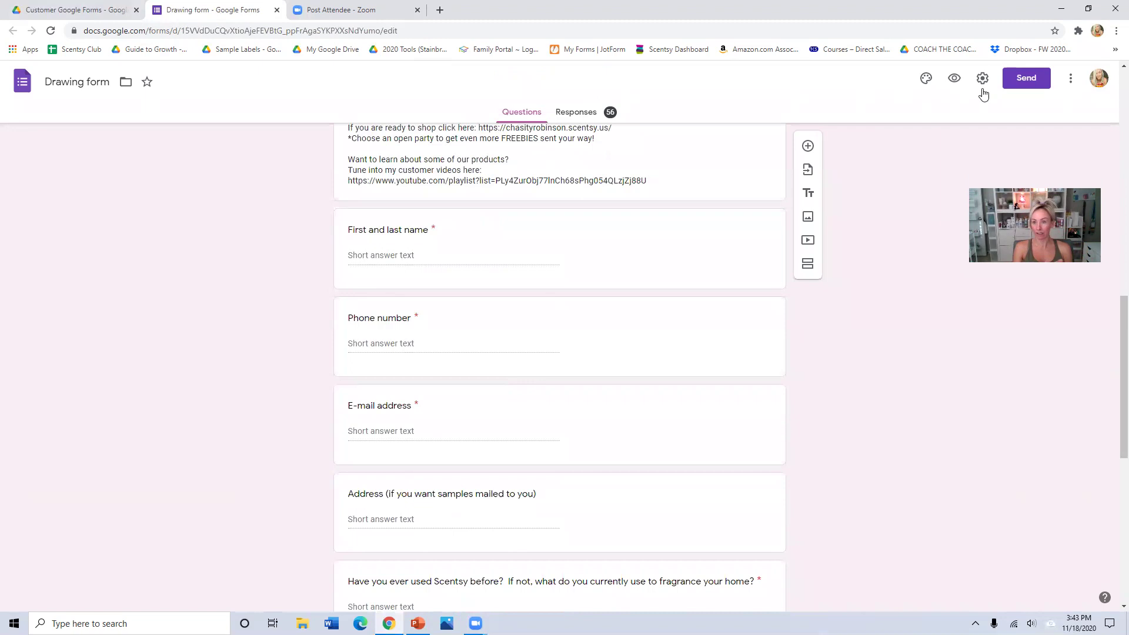
click(953, 82)
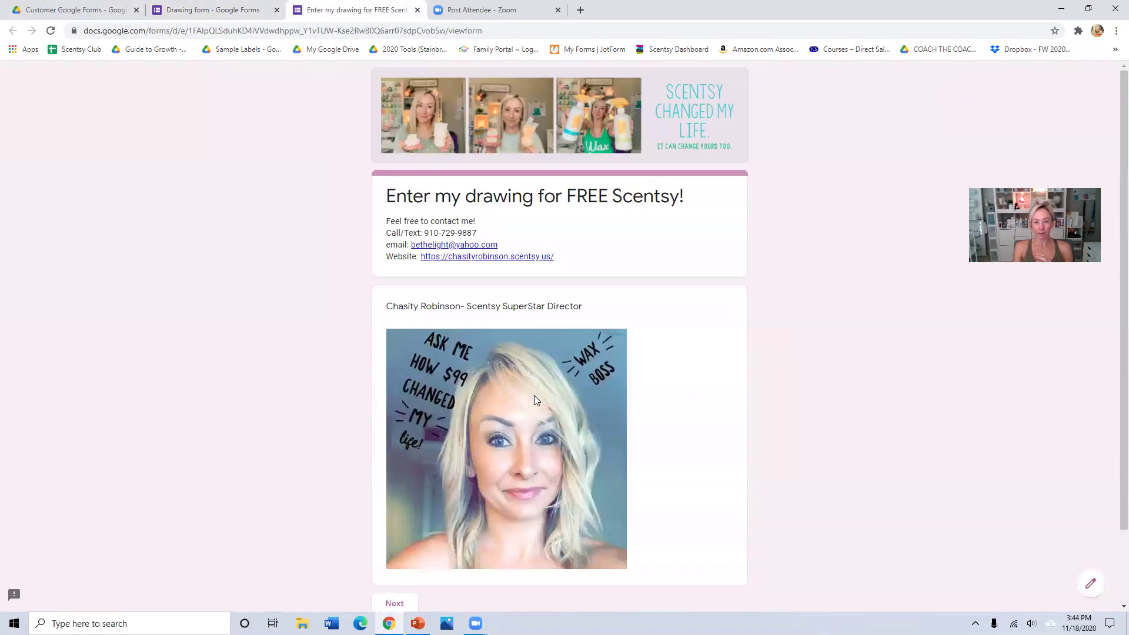
Advance the preview to Enter My Giveaway! and scroll through its name and phone questions.
scroll(574, 299, down, 2)
click(412, 527)
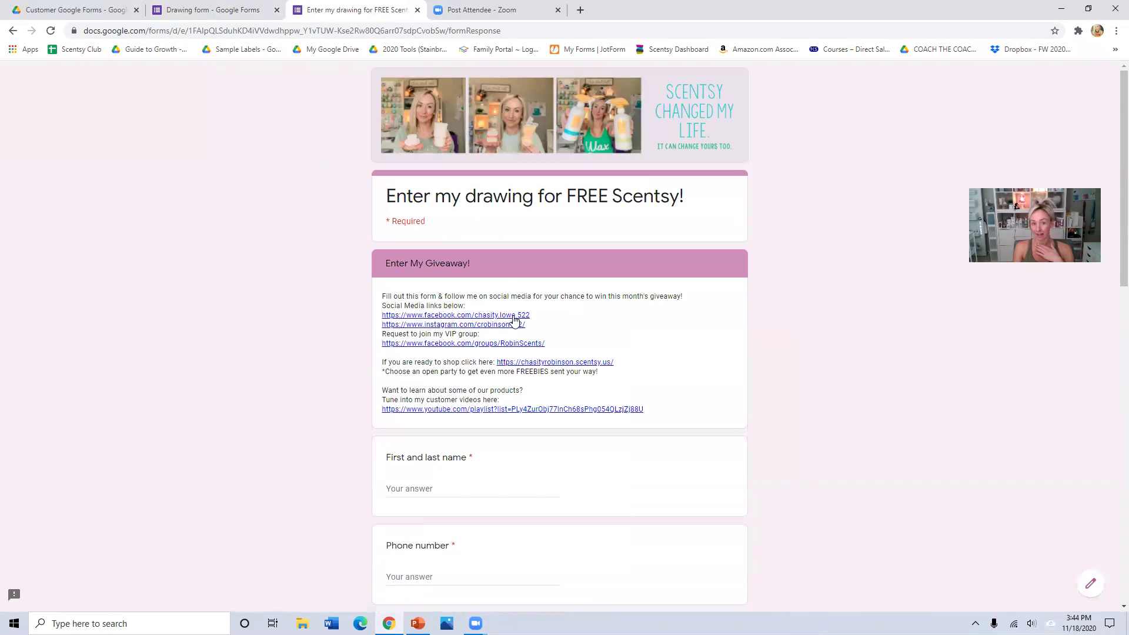
scroll(517, 359, down, 3)
scroll(458, 352, down, 5)
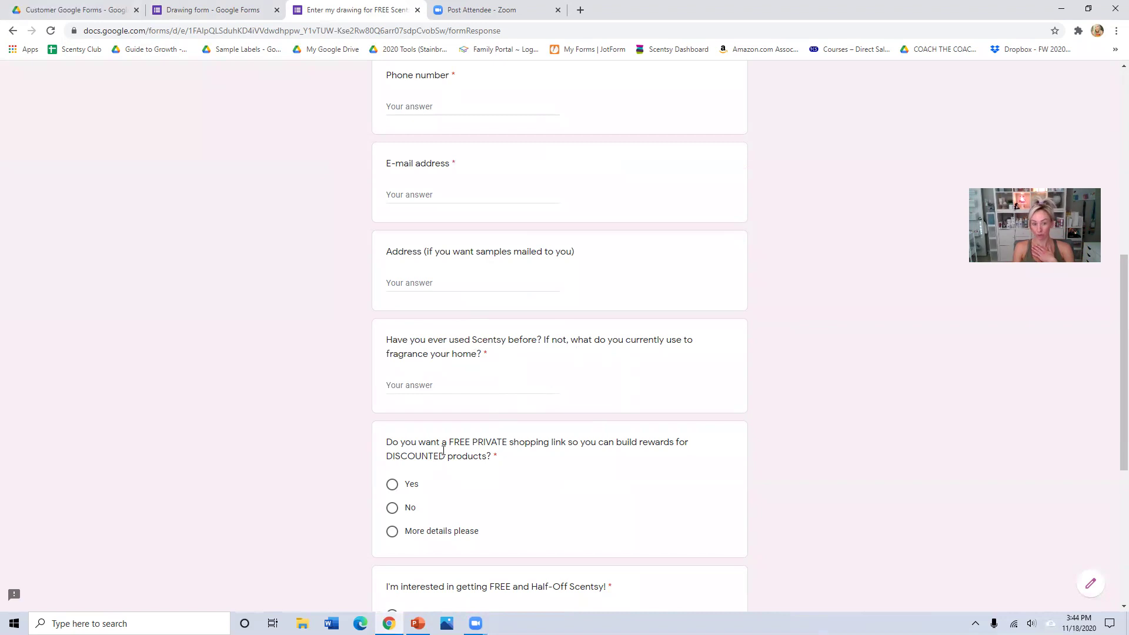
scroll(442, 463, down, 4)
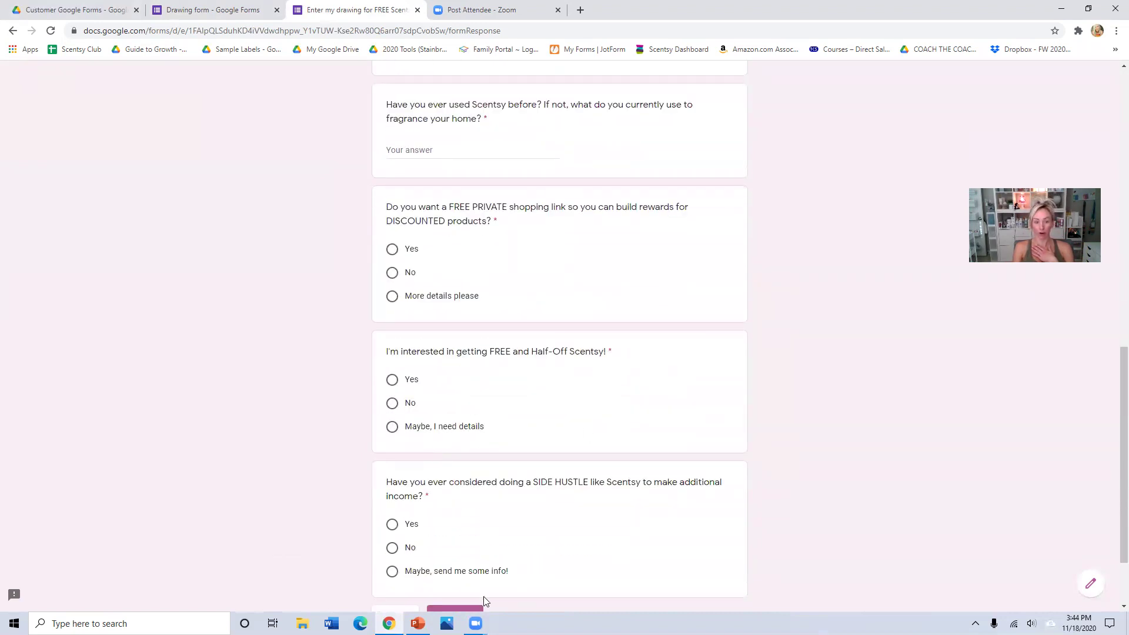
scroll(566, 509, down, 2)
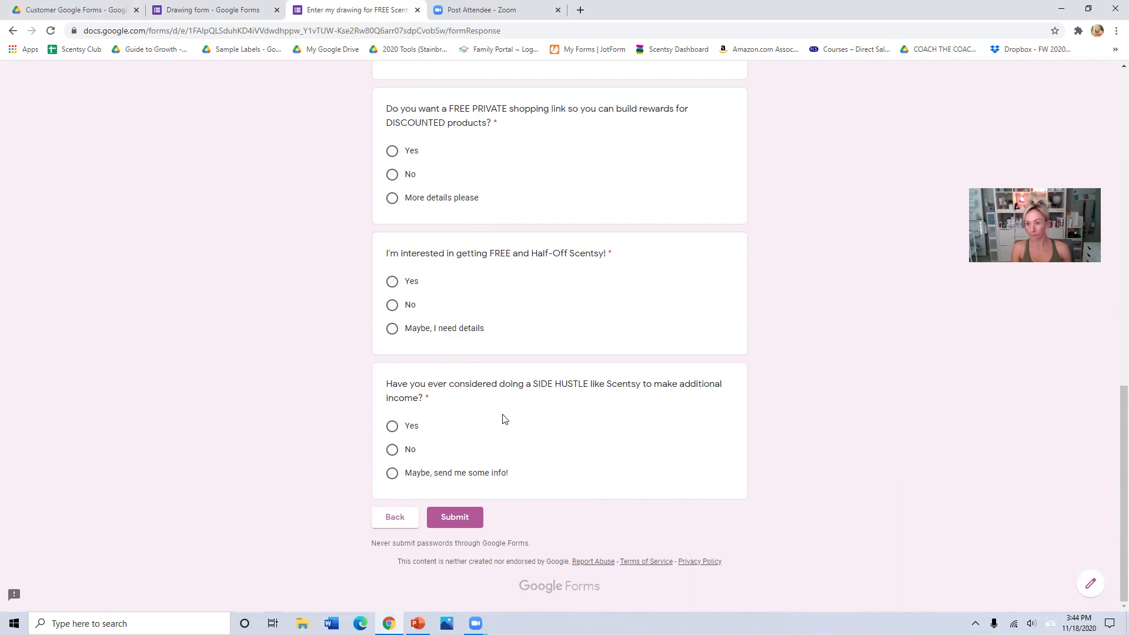
scroll(494, 406, up, 15)
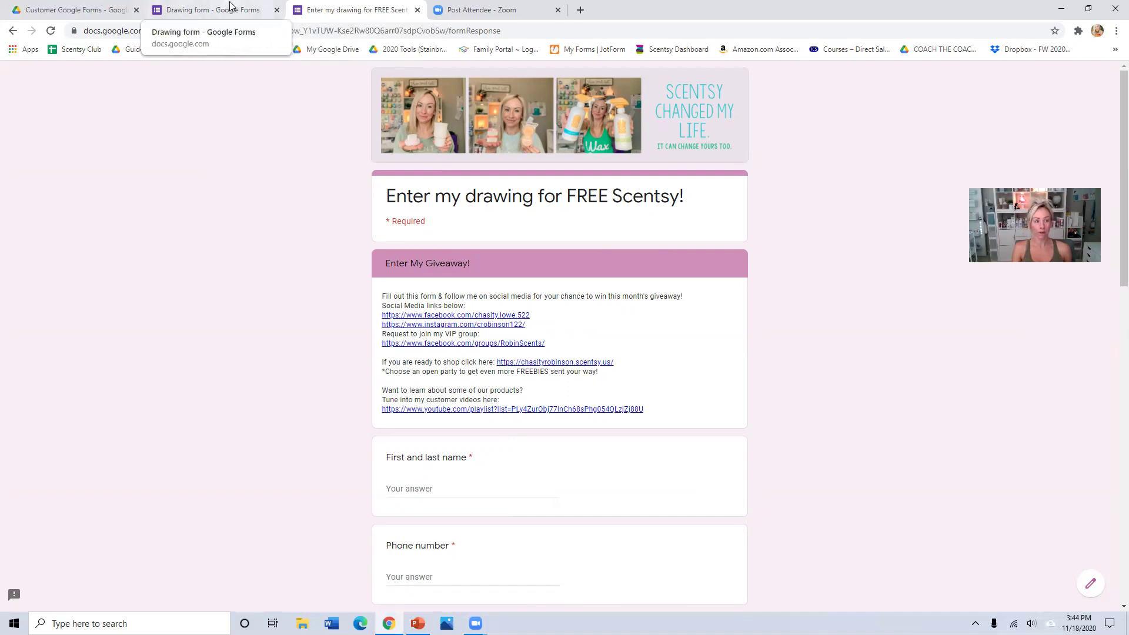
Add a new folder named 'Bring Back My Bar Pre-order' inside Customer Google Forms.
click(212, 10)
click(112, 10)
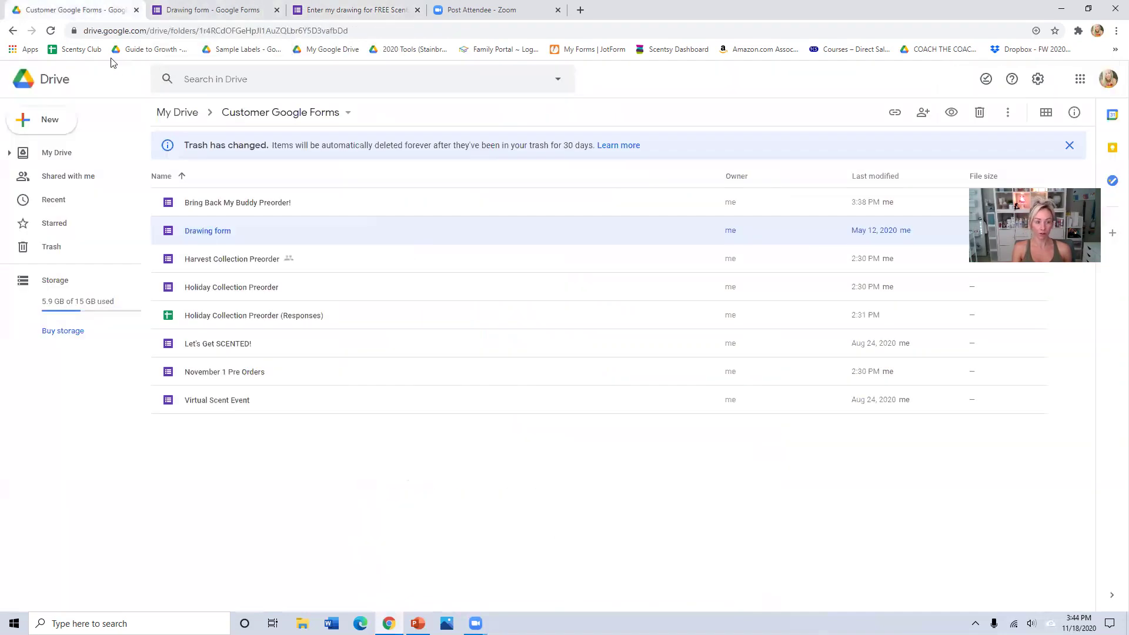
click(36, 119)
click(33, 115)
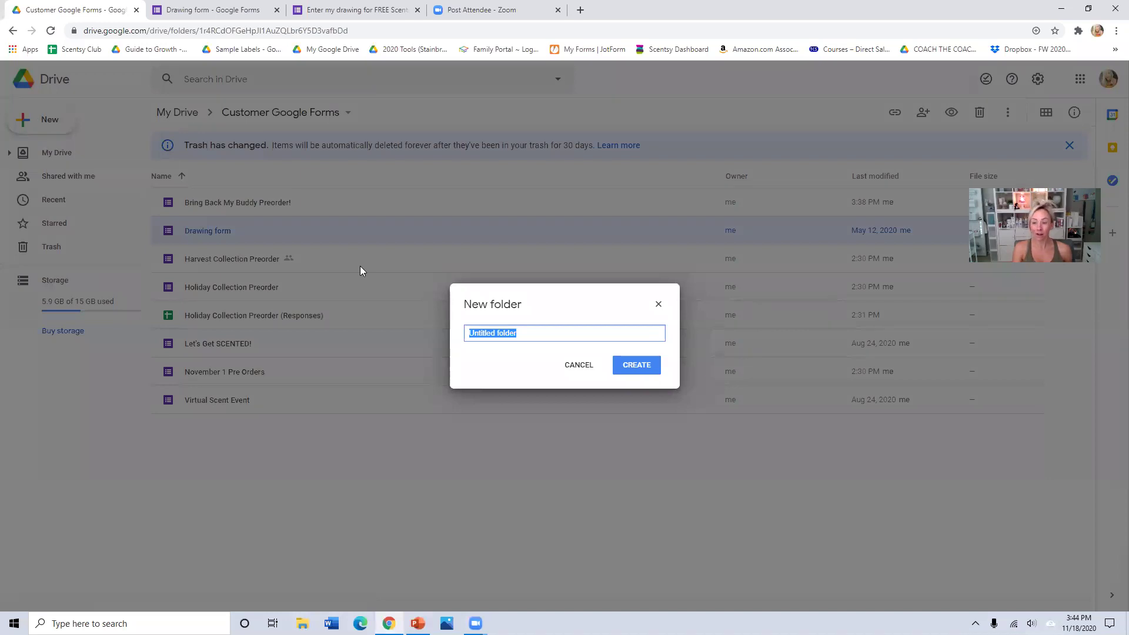
text(B)
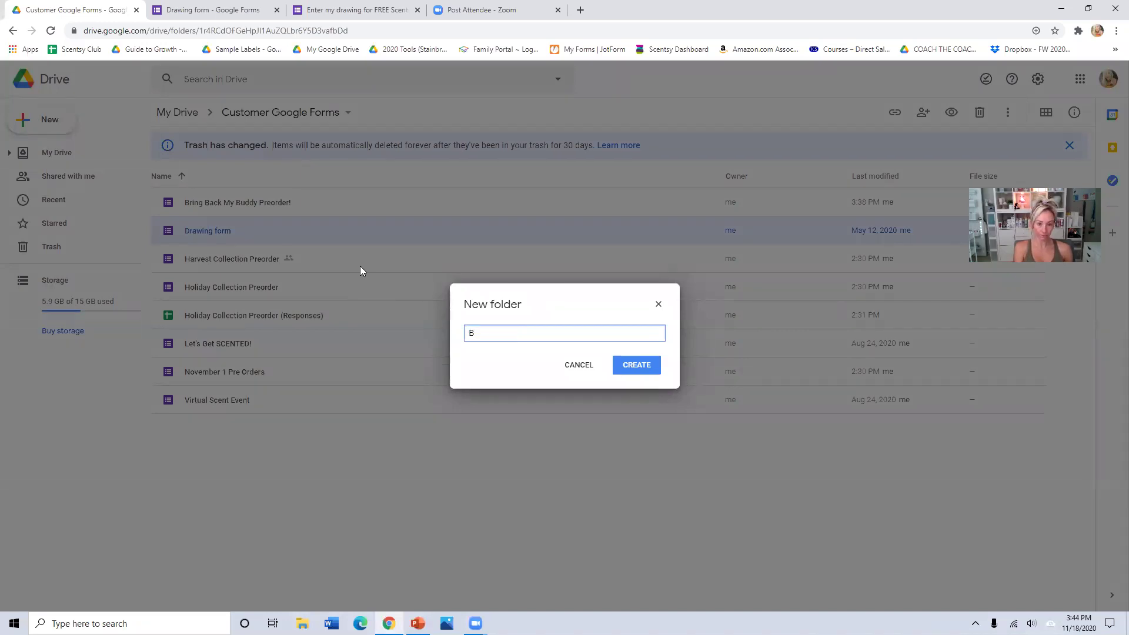
text(ring)
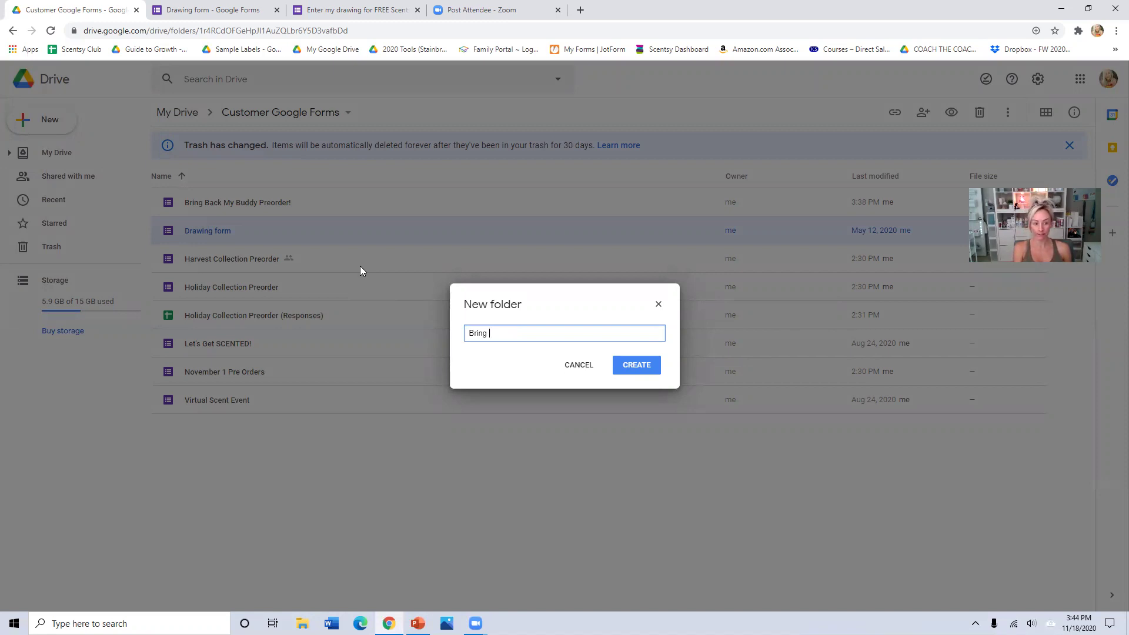
text(Back My Bar Preo)
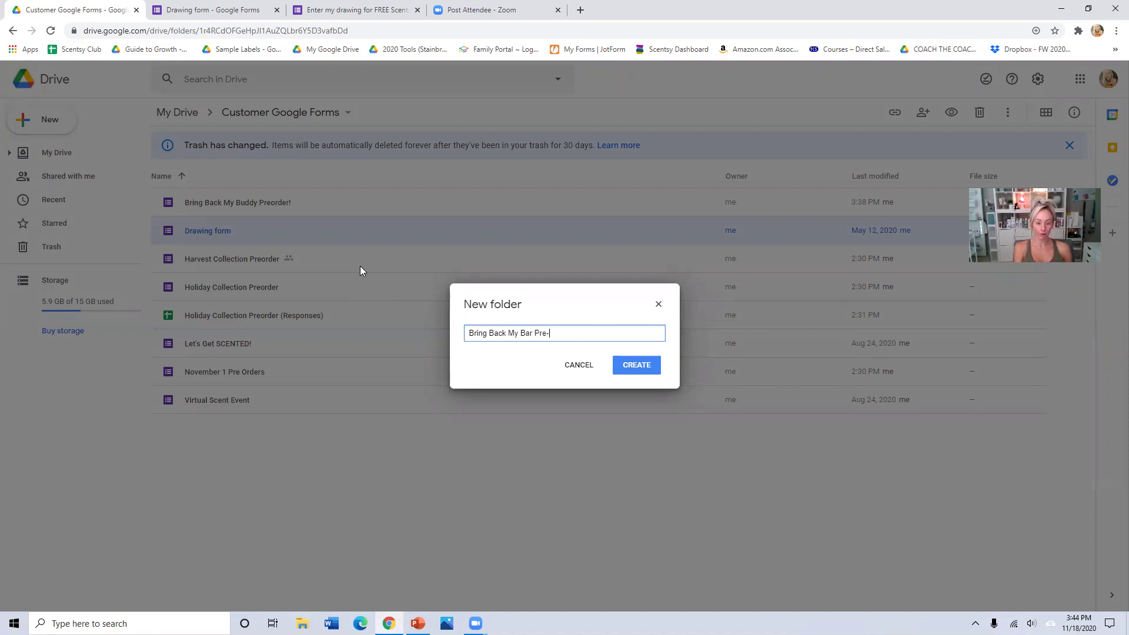
text(order)
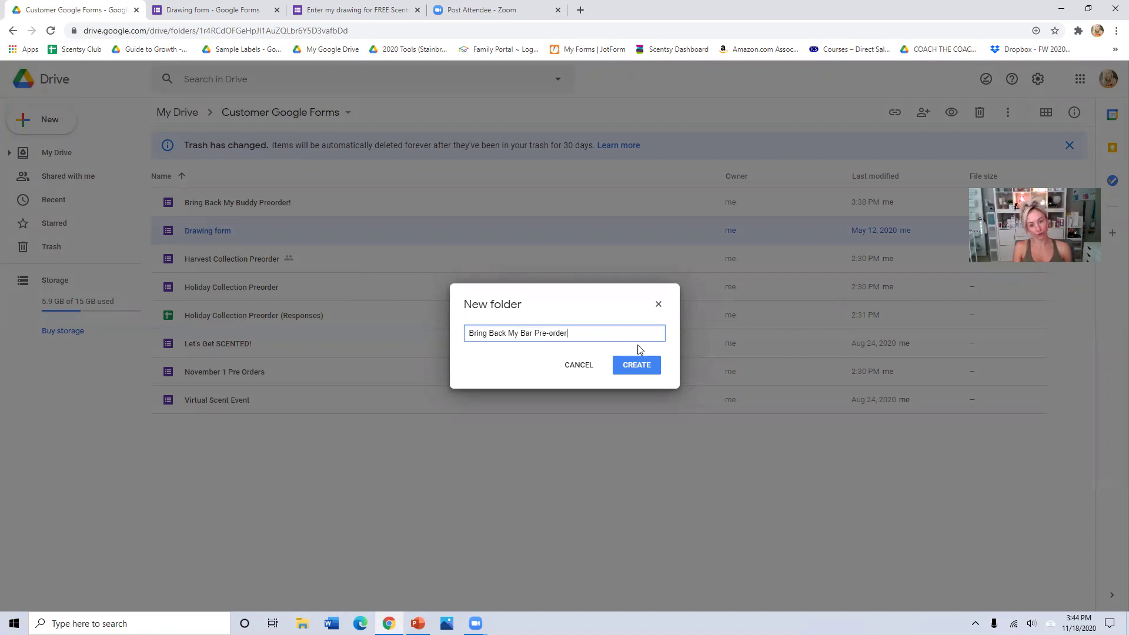
click(639, 365)
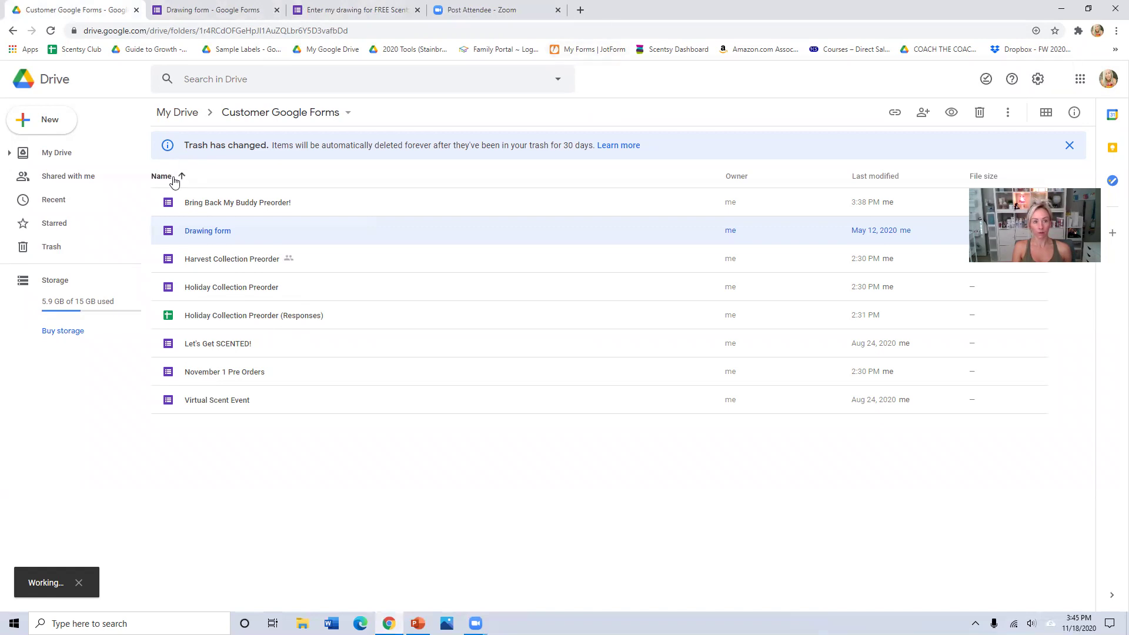
Close the Drawing form and preview tabs, then open Shop My Stock! in JotForm's Form Builder.
click(207, 207)
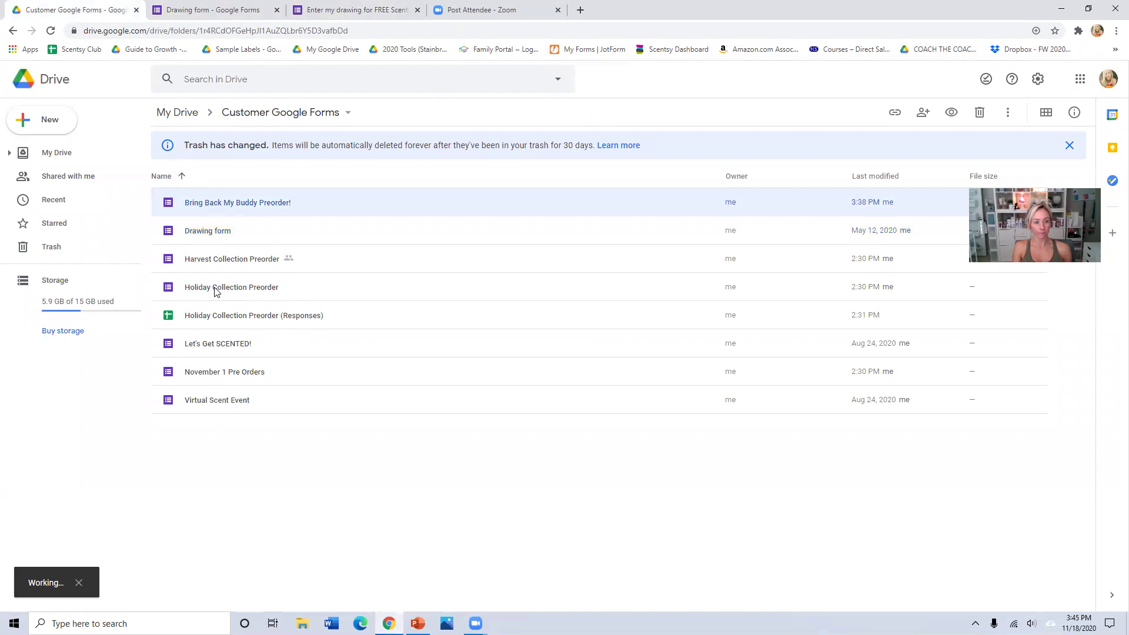
click(277, 10)
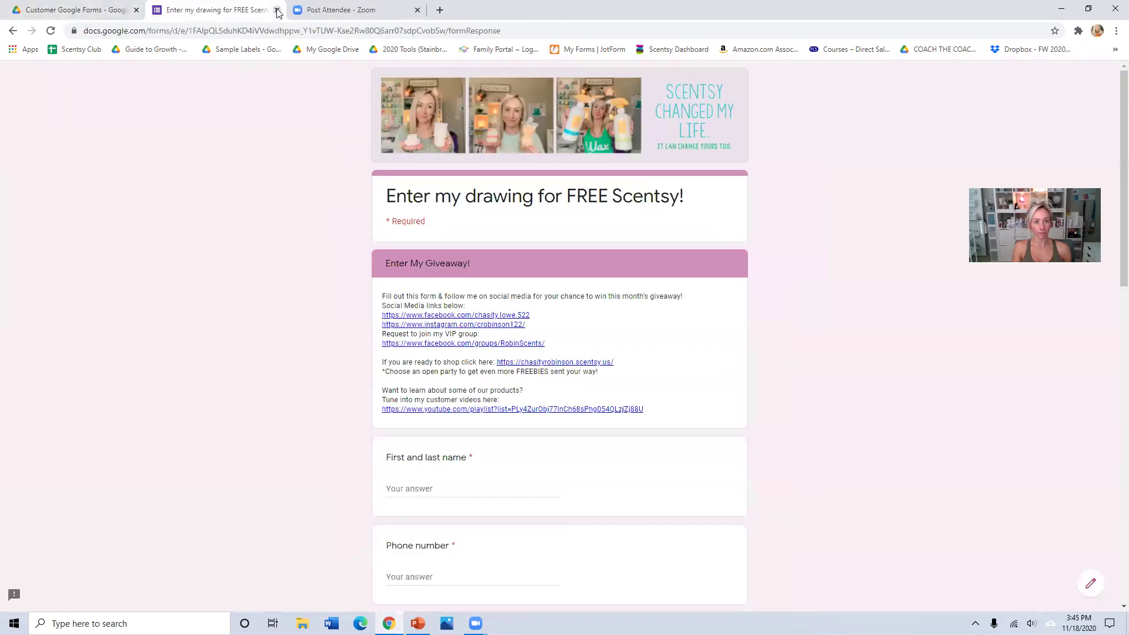
click(277, 10)
click(83, 10)
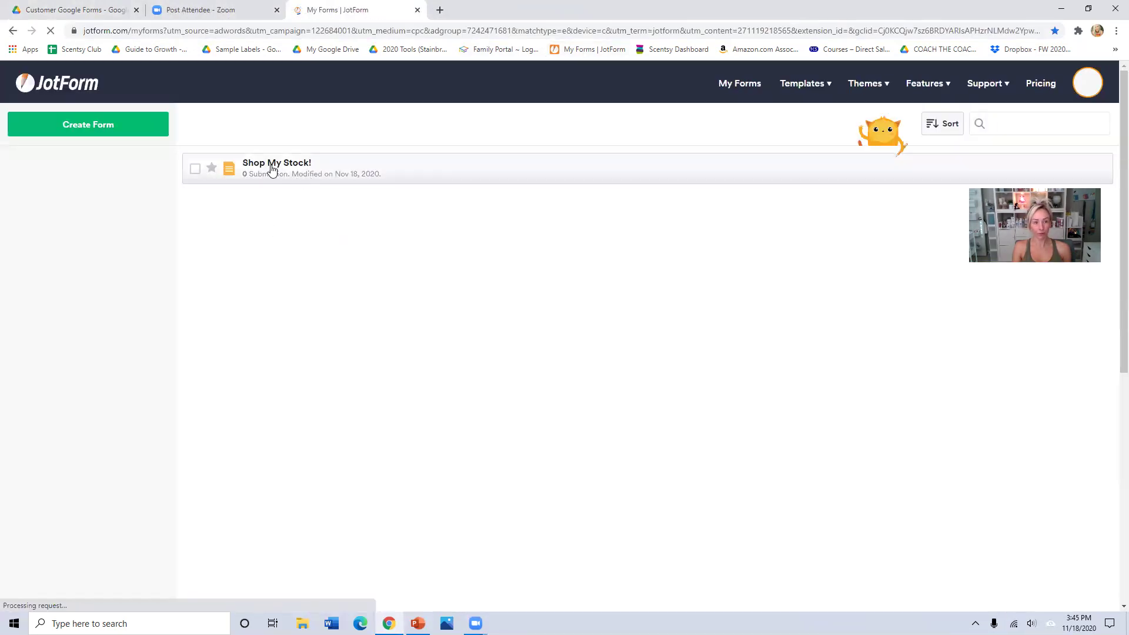
click(272, 169)
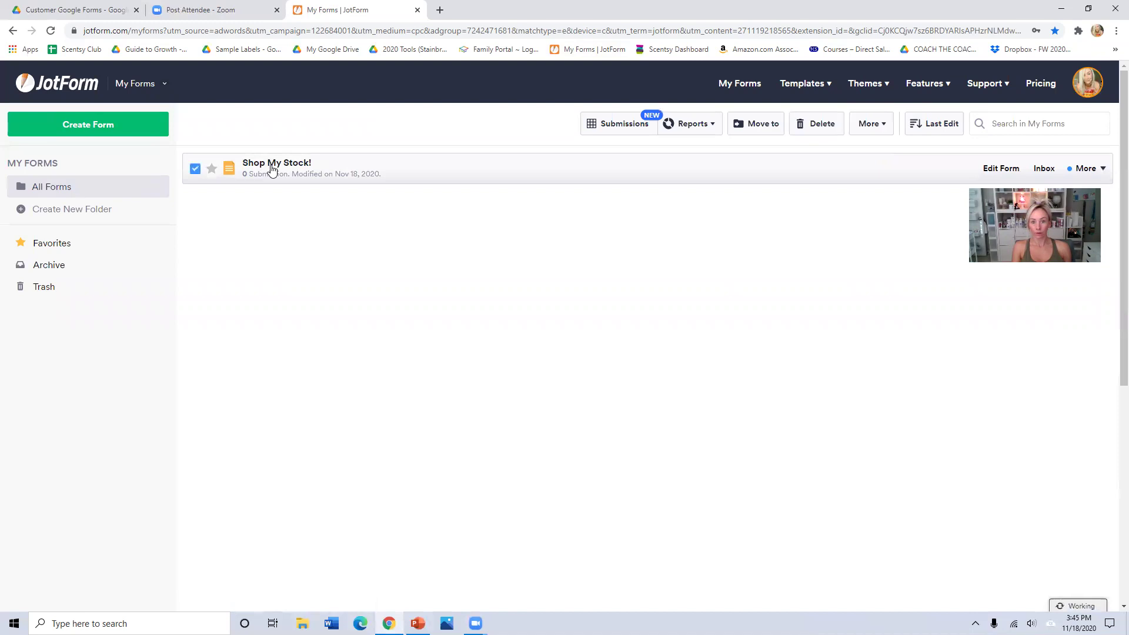
click(1007, 170)
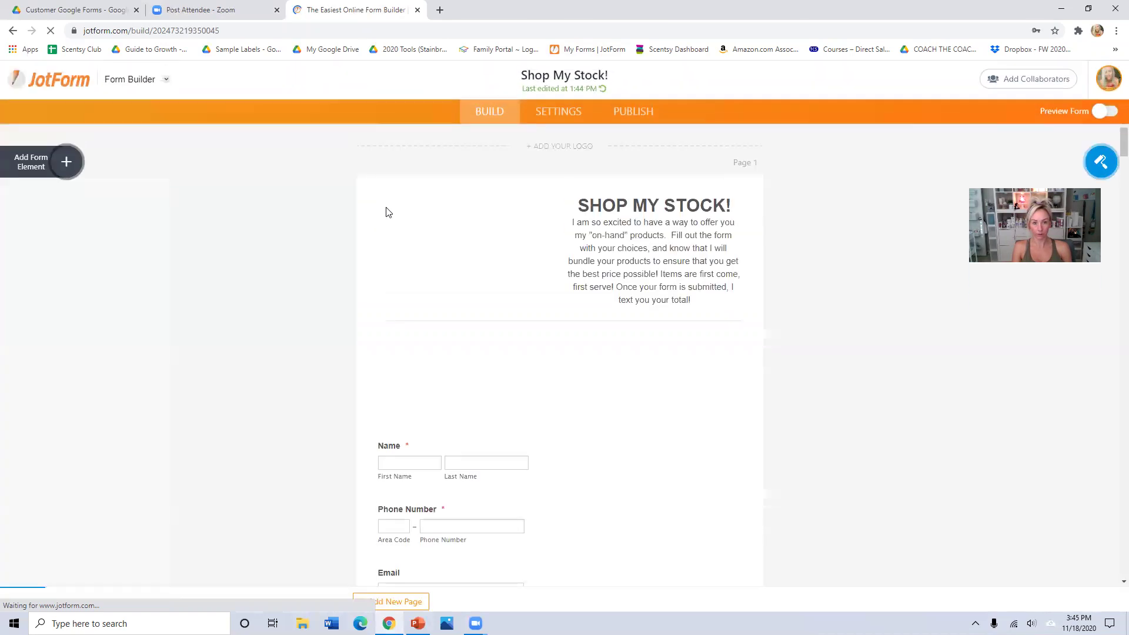
Scroll down the Shop My Stock! form to the payment-method question and the two 1–10 rating scales.
scroll(412, 237, down, 12)
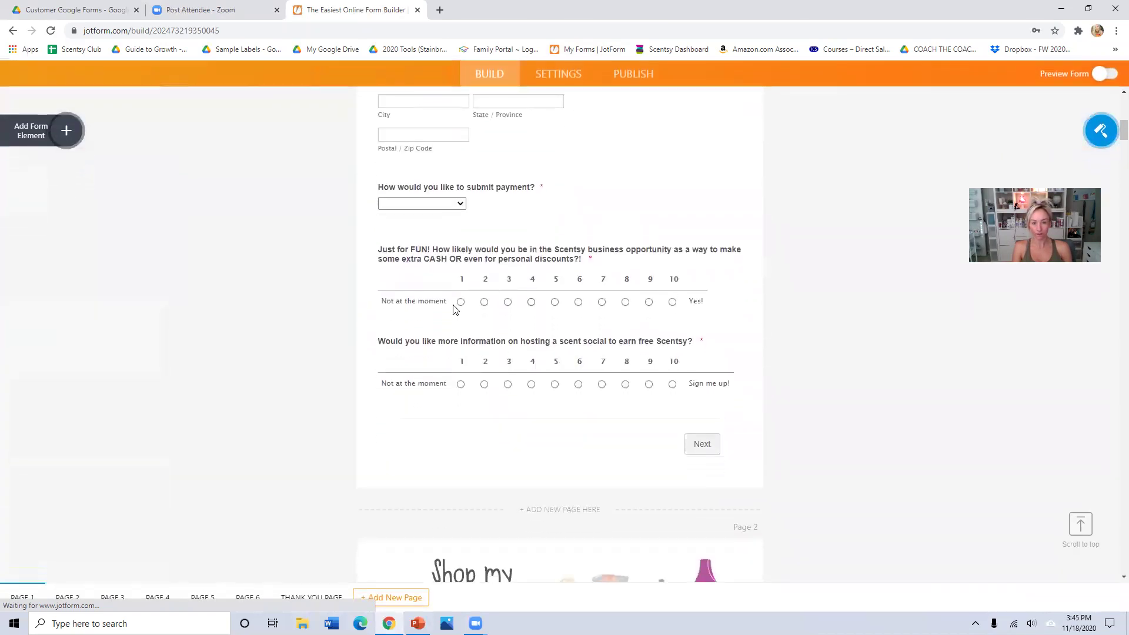